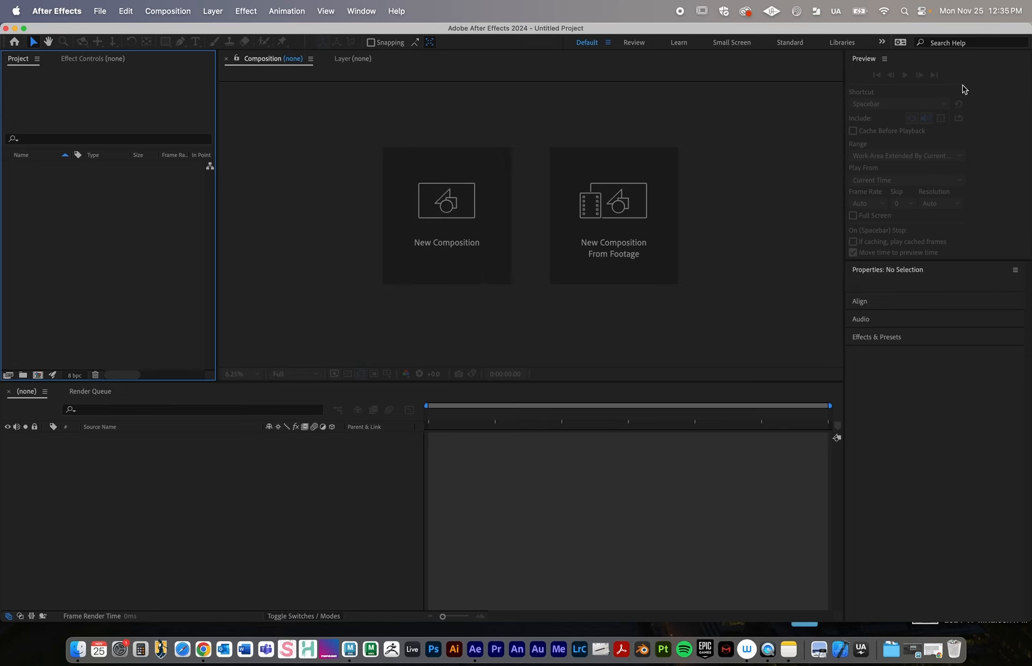
click(862, 60)
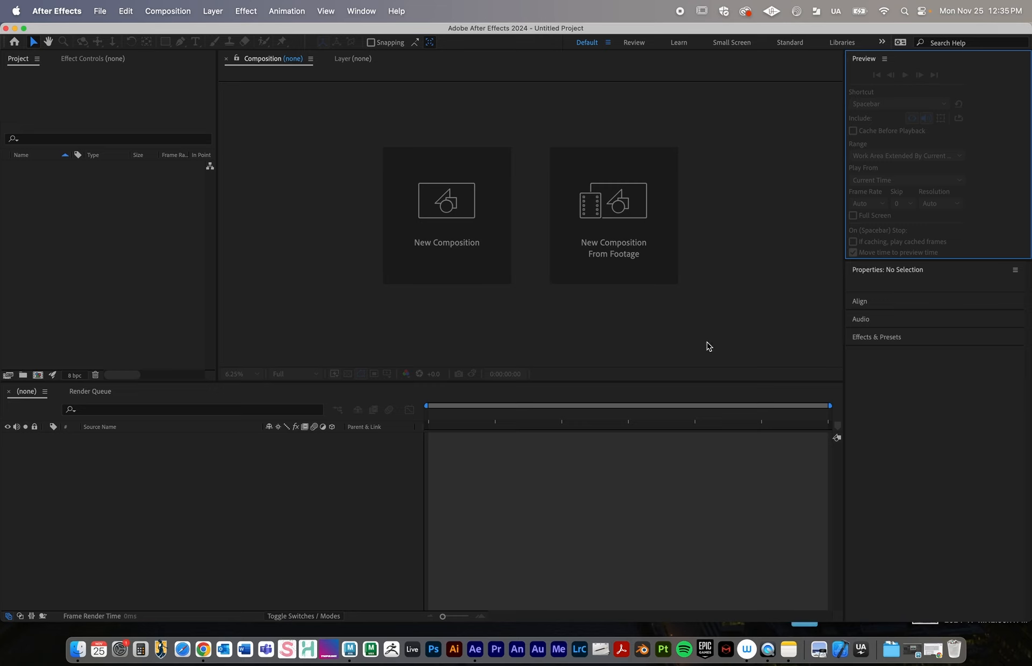
click(145, 239)
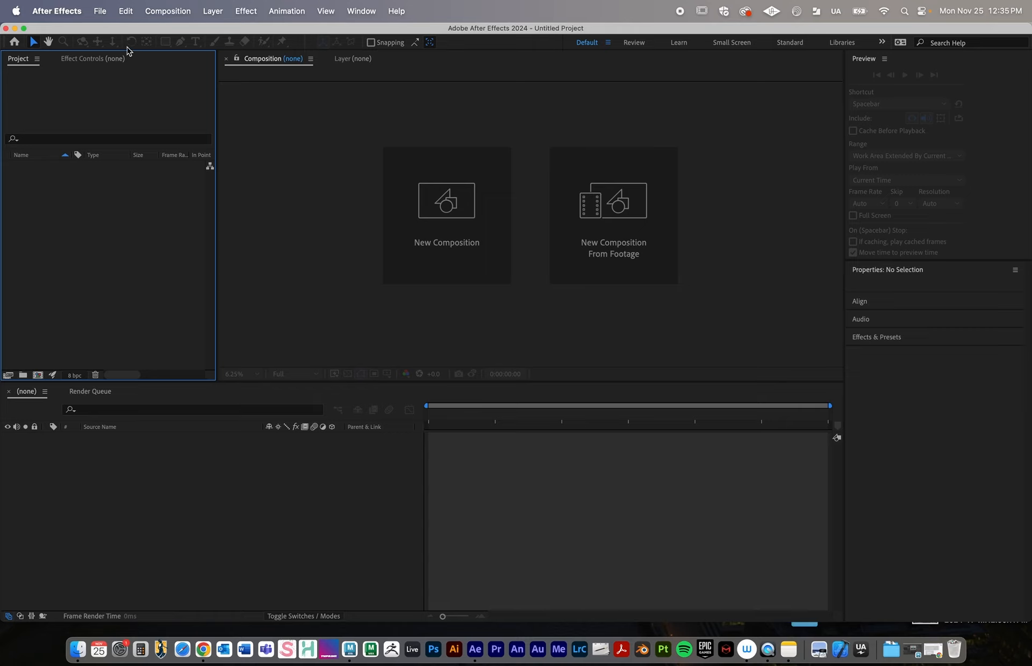
Start a file import and browse to the images folder inside Character_Model_Demo on the Desktop
click(105, 10)
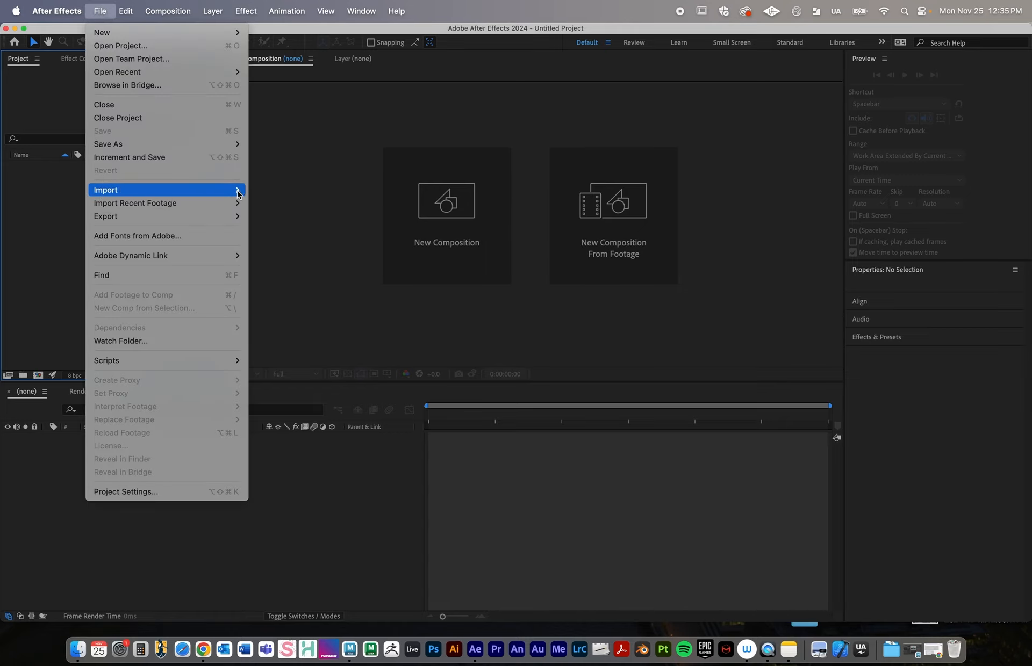
click(267, 192)
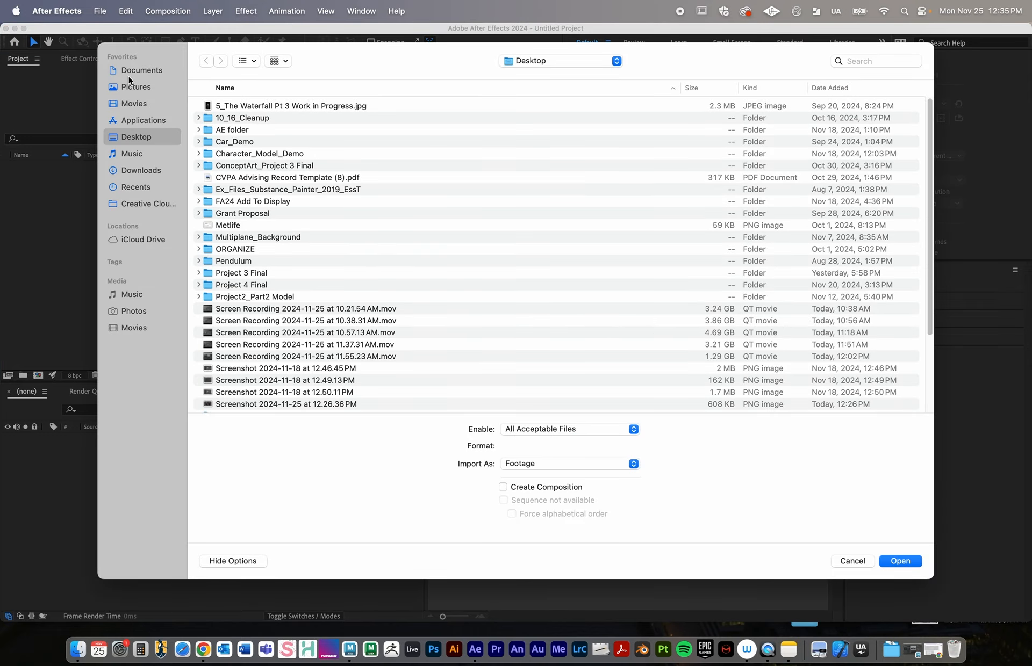
click(272, 168)
double_click(253, 154)
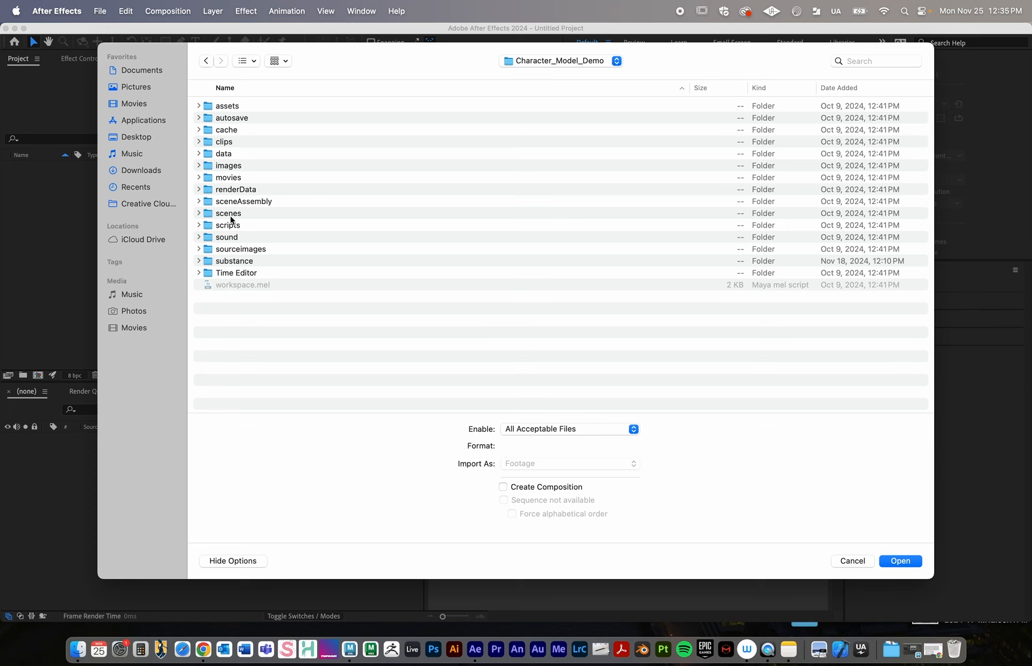
double_click(220, 166)
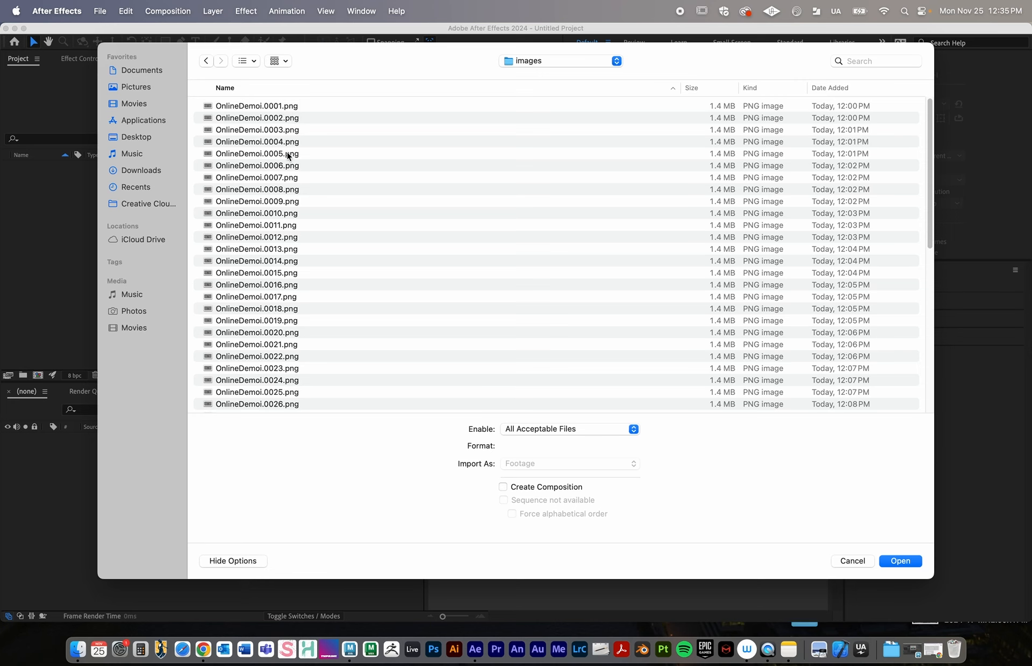
Import the OnlineDemoi renders as a PNG sequence, starting from OnlineDemoi.0001.png
scroll(290, 239, down, 10)
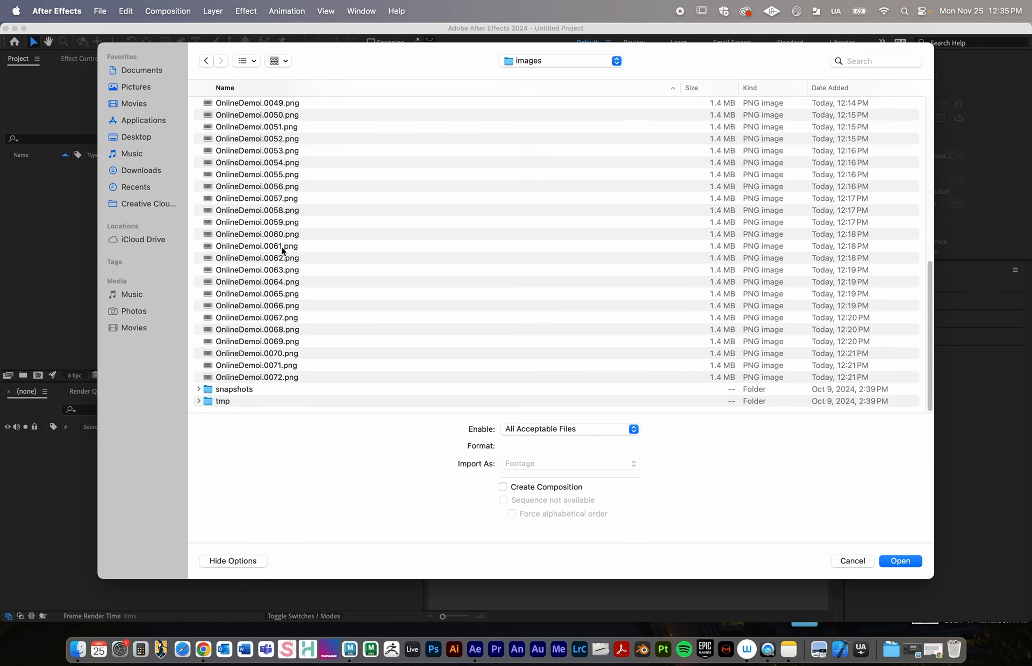
scroll(288, 269, up, 10)
click(266, 107)
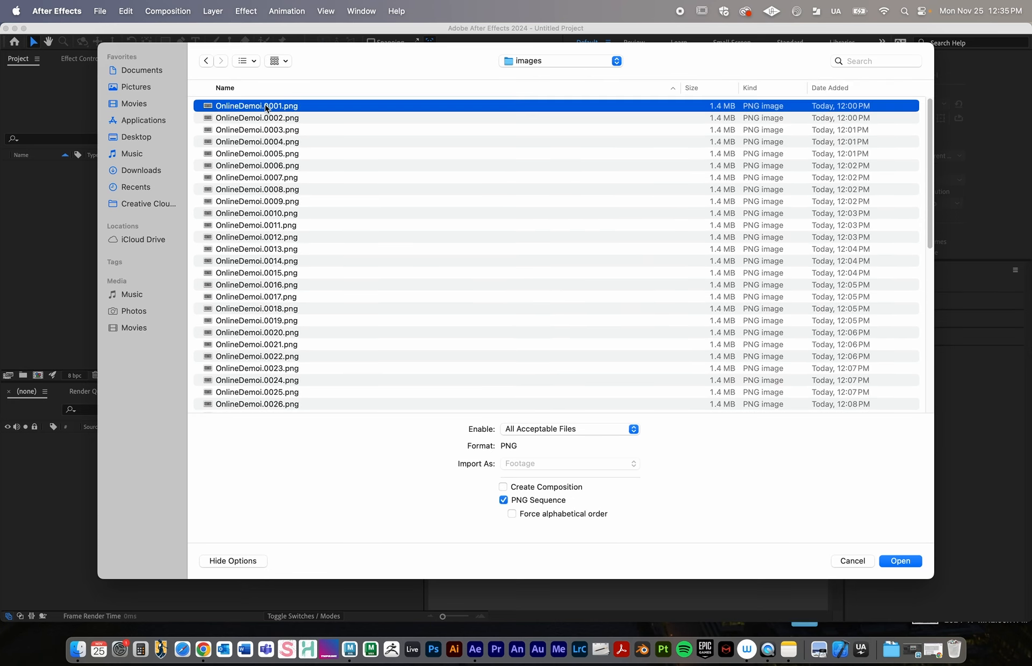
scroll(433, 238, down, 10)
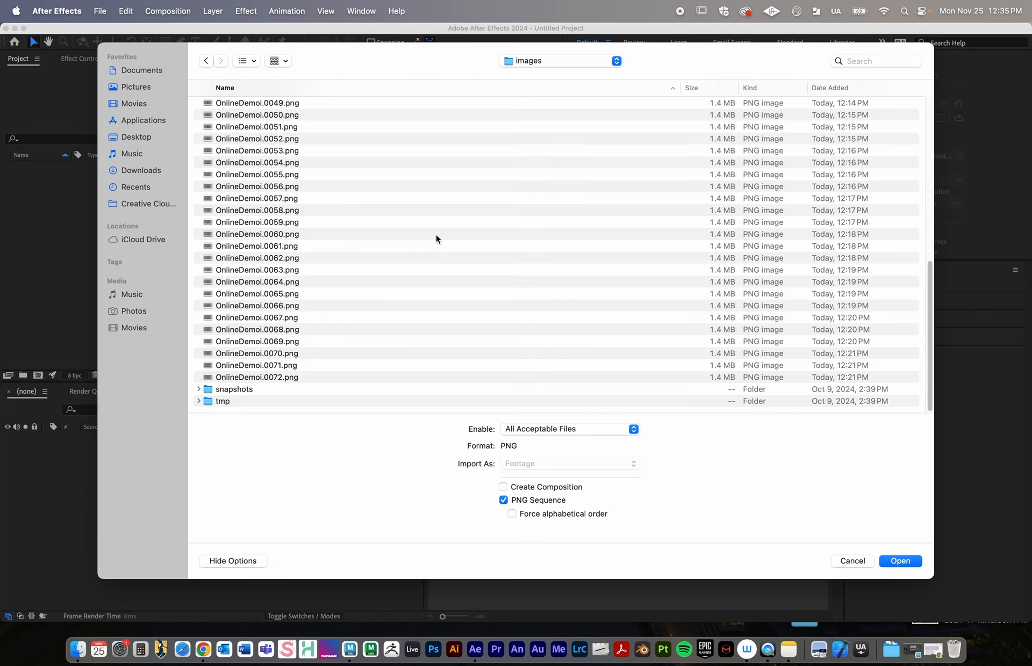
scroll(322, 242, up, 10)
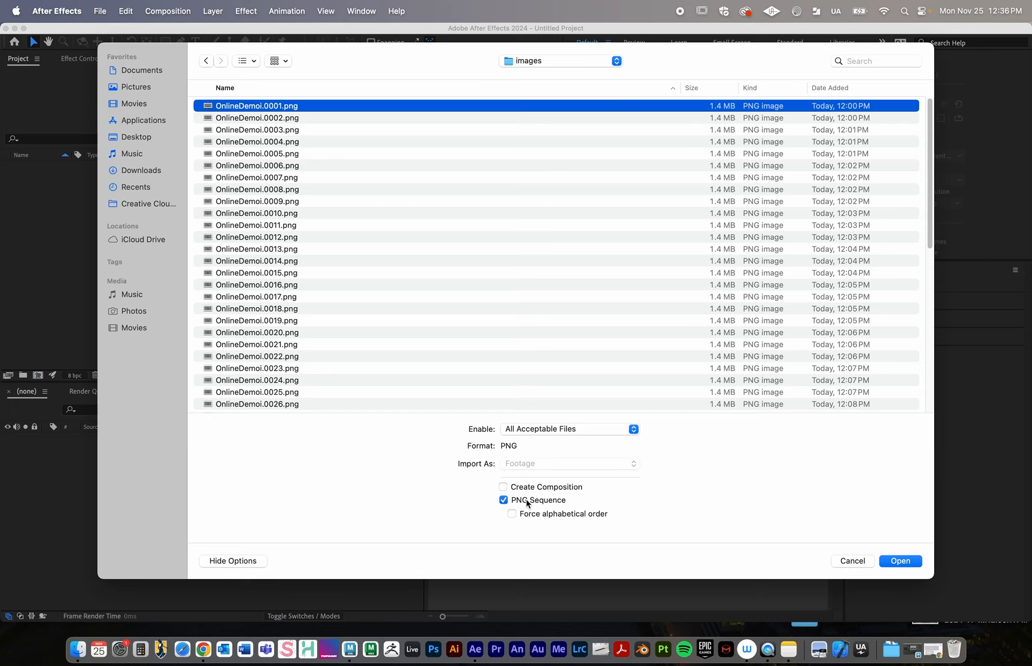
click(503, 500)
click(503, 501)
click(503, 502)
click(503, 502)
click(900, 560)
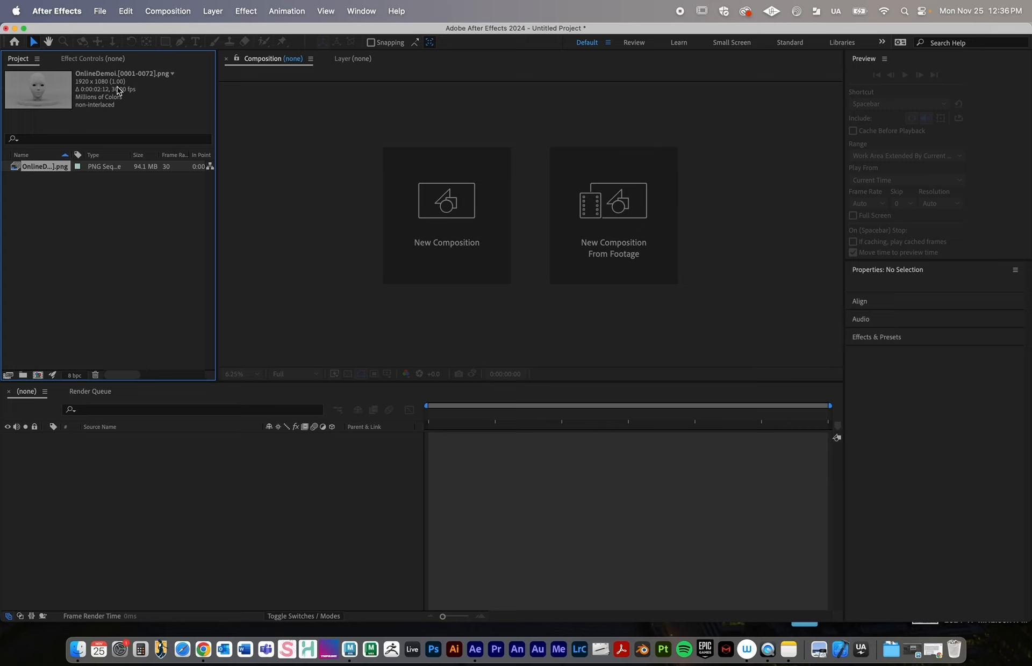
Interpret the imported OnlineDemoi sequence at 24 frames per second and loop it 3 times
click(86, 252)
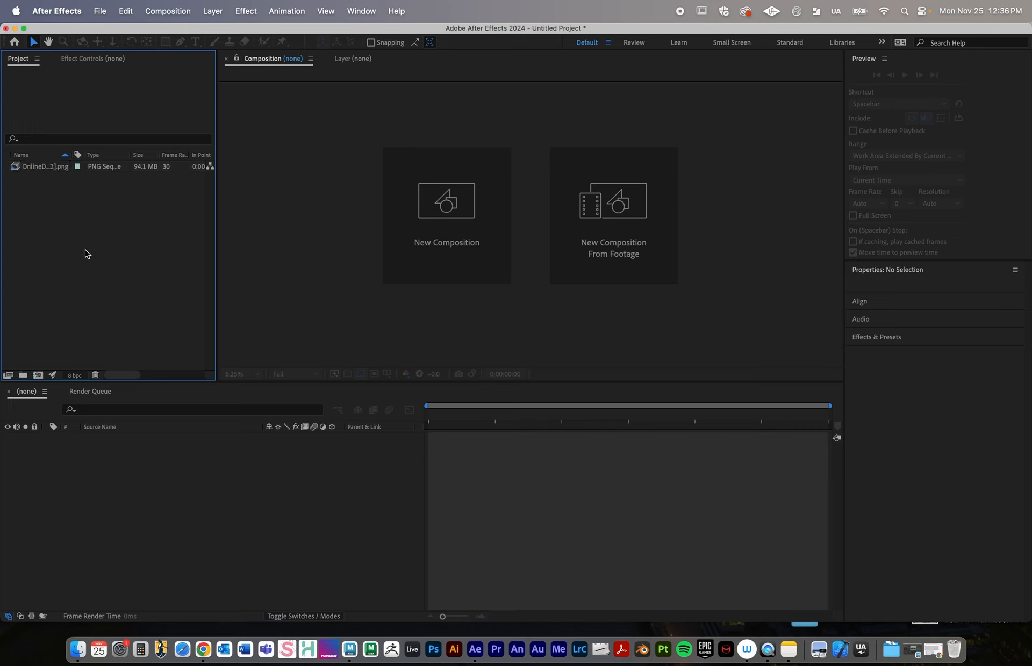
click(49, 168)
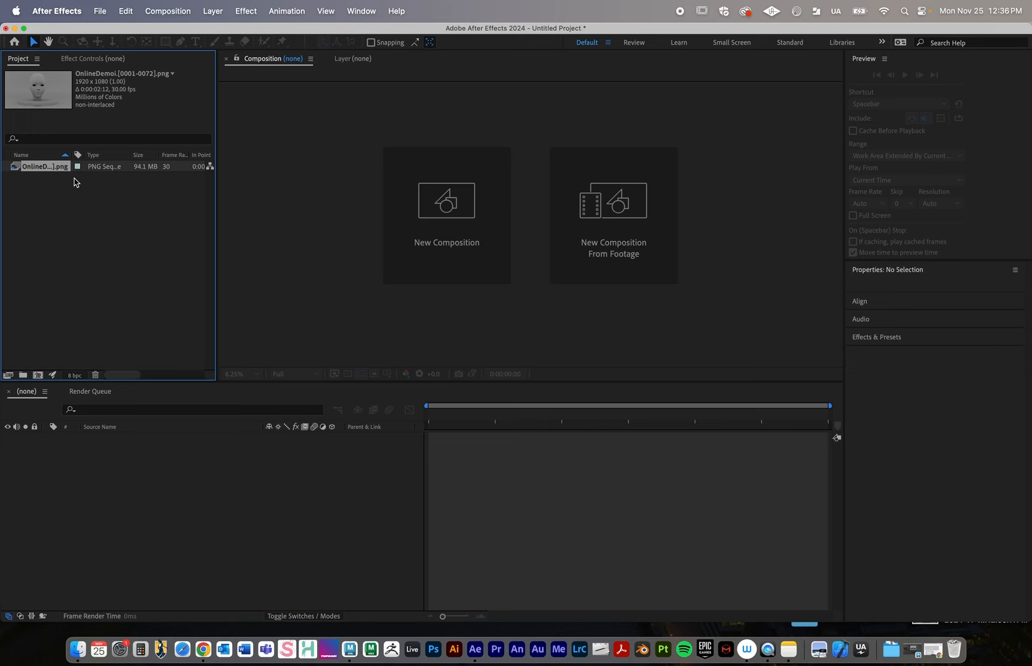
click(7, 376)
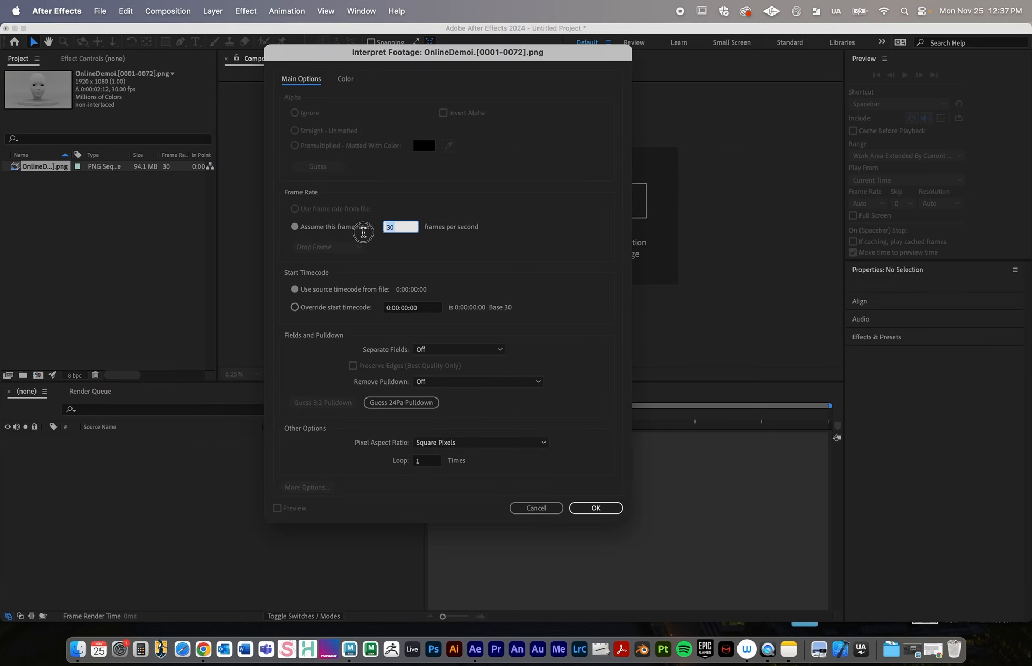
text(25)
click(416, 461)
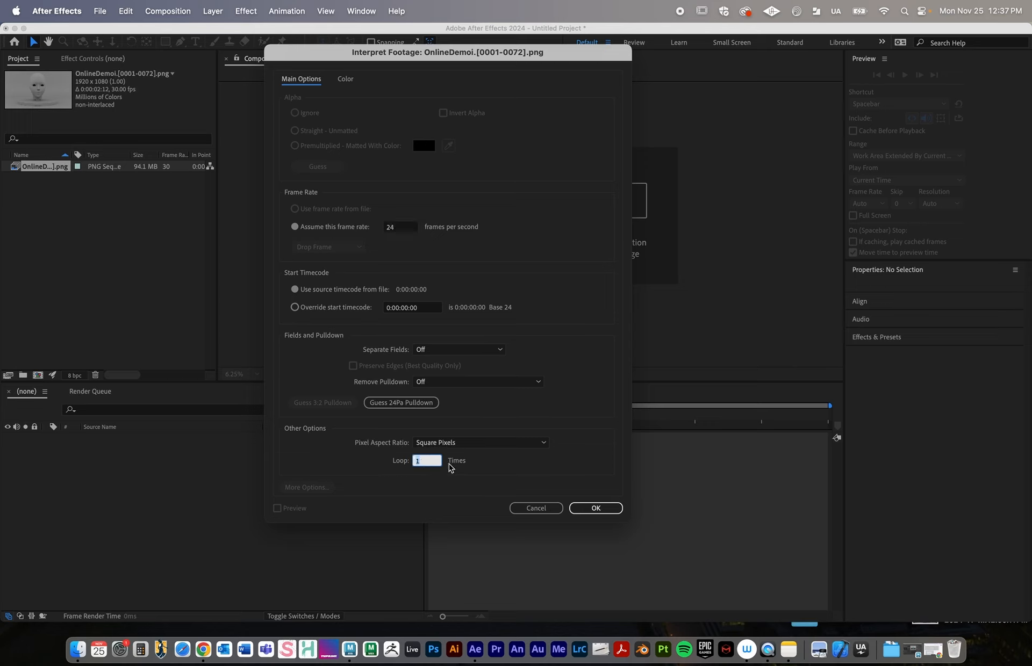
text(3)
key(Return)
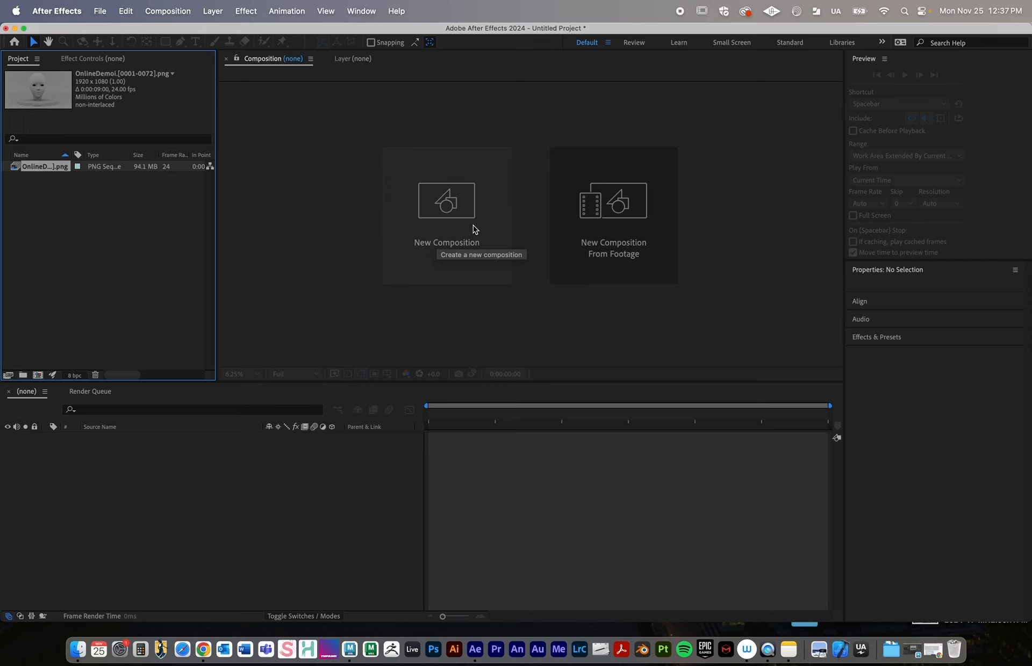
Create a new composition with the HD 1920x1080 24 fps preset and a duration of 6 seconds
click(168, 11)
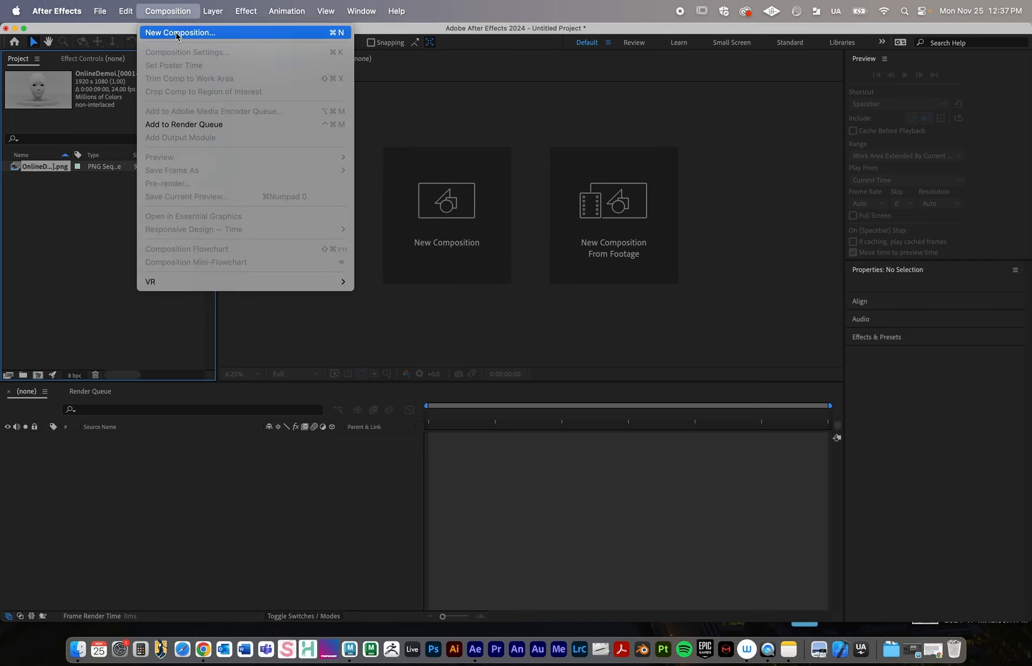
click(177, 34)
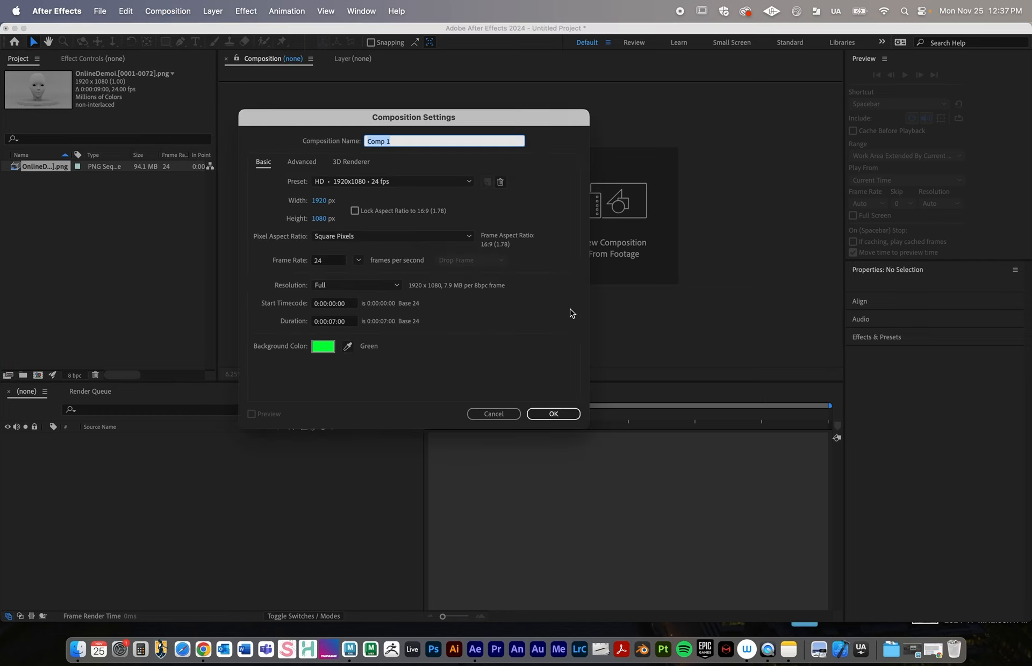
click(342, 186)
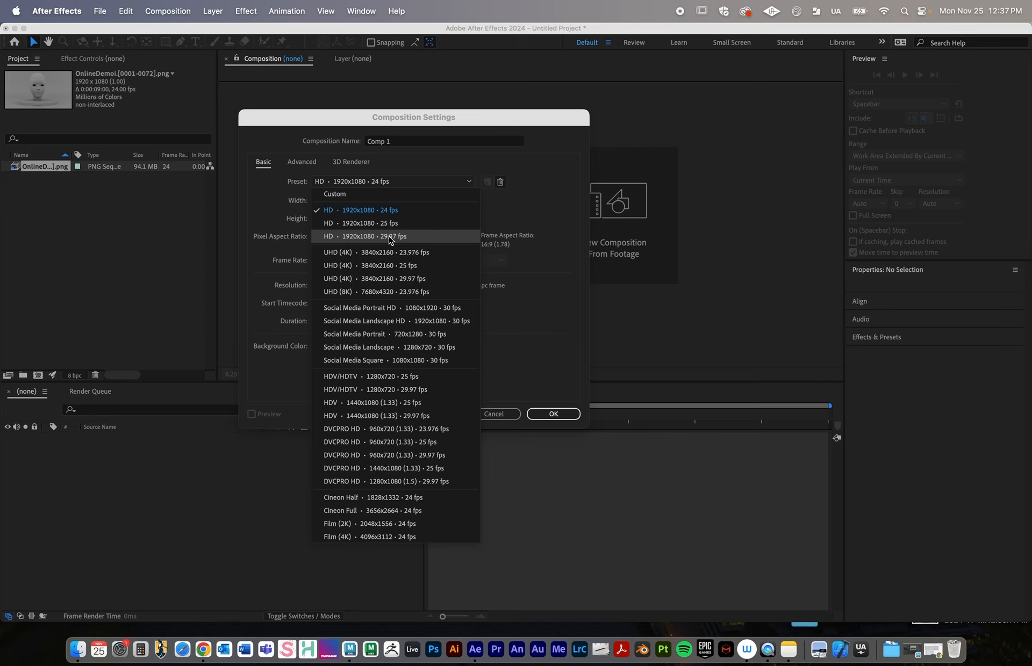
click(406, 210)
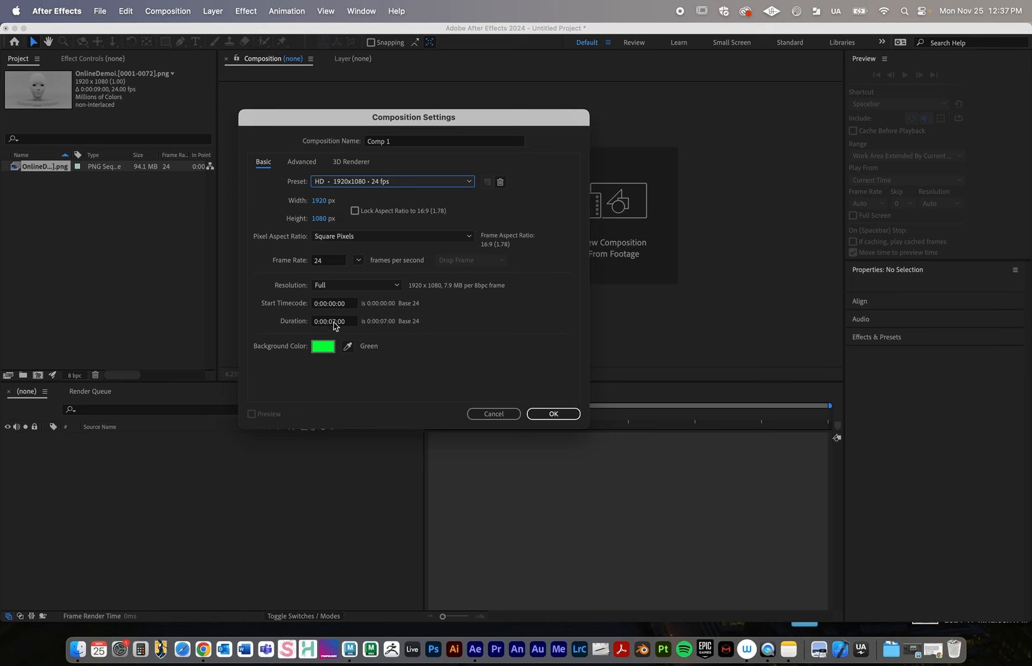
click(342, 322)
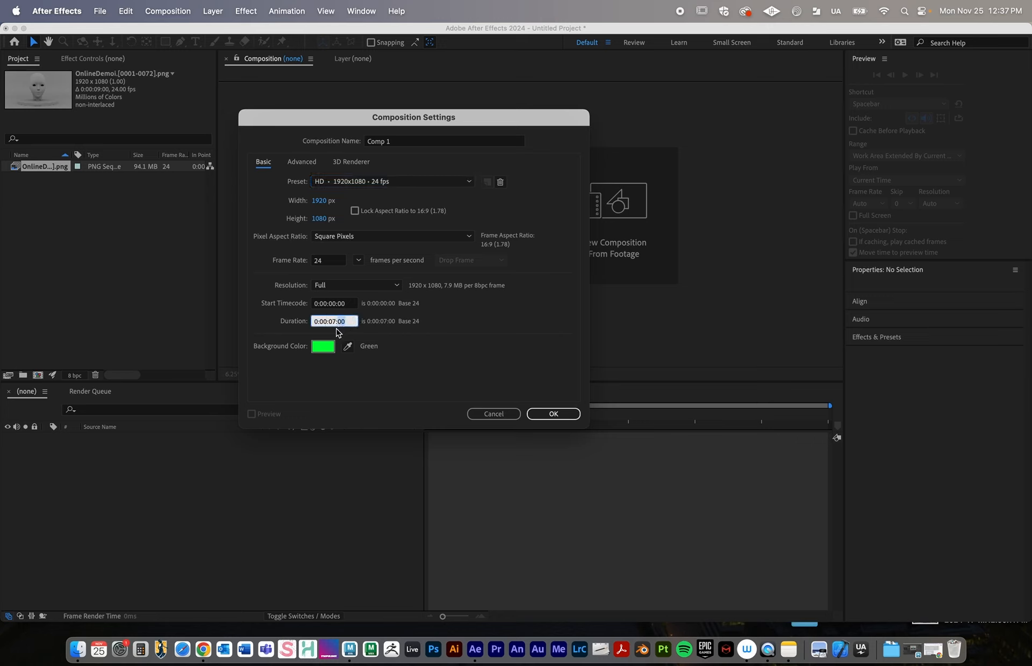
click(329, 322)
click(323, 323)
click(315, 323)
text(6)
click(559, 417)
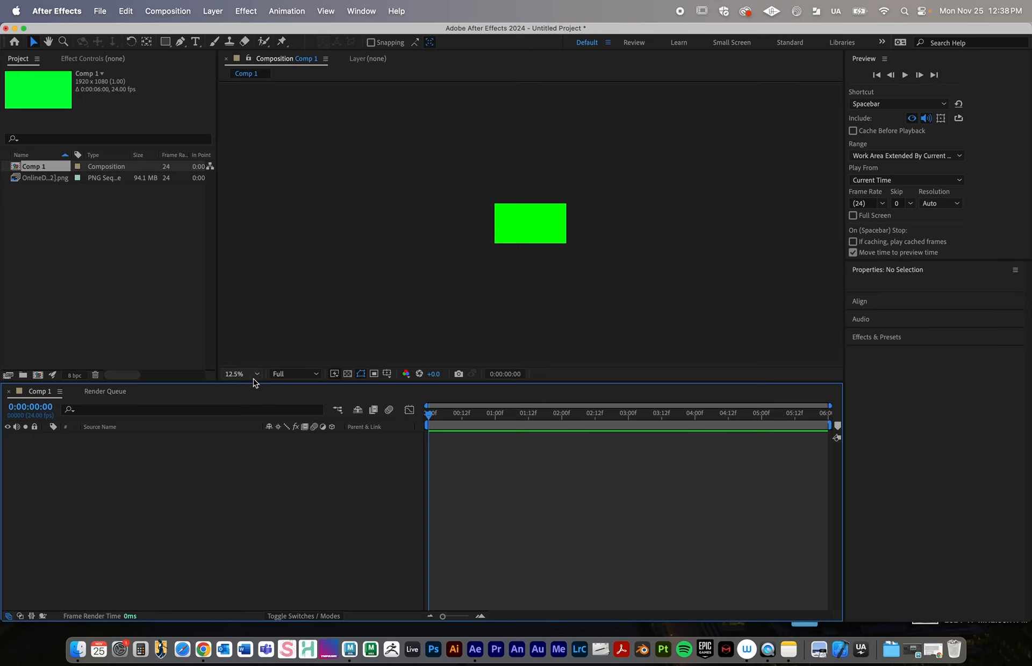
Add the OnlineDemoi PNG sequence as a layer in the Comp 1 timeline
scroll(534, 251, up, 2)
scroll(534, 251, down, 2)
scroll(534, 251, up, 1)
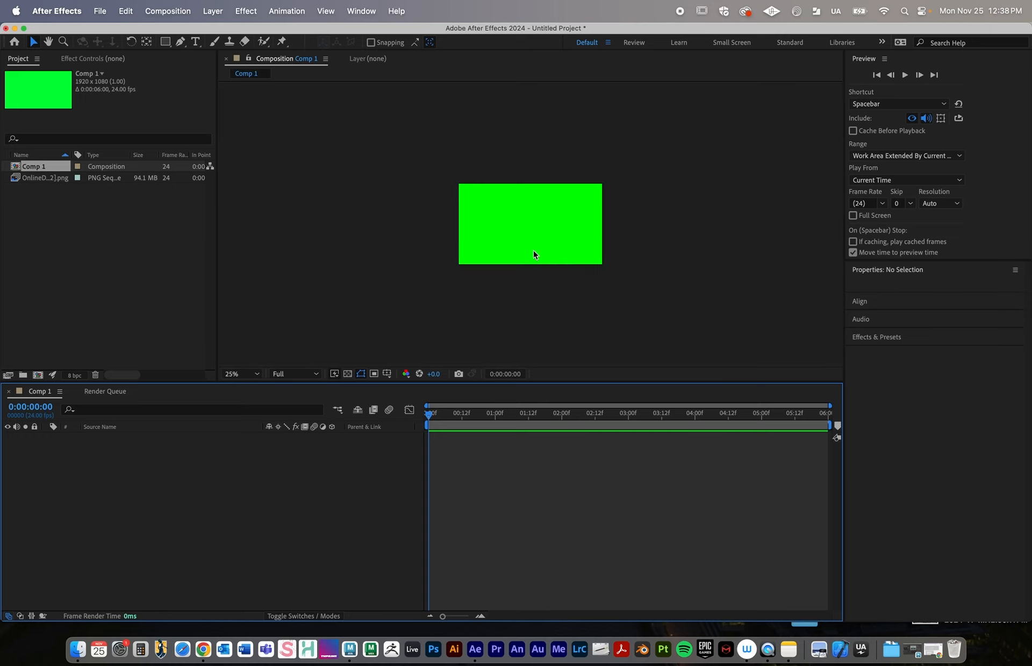
scroll(533, 255, up, 1)
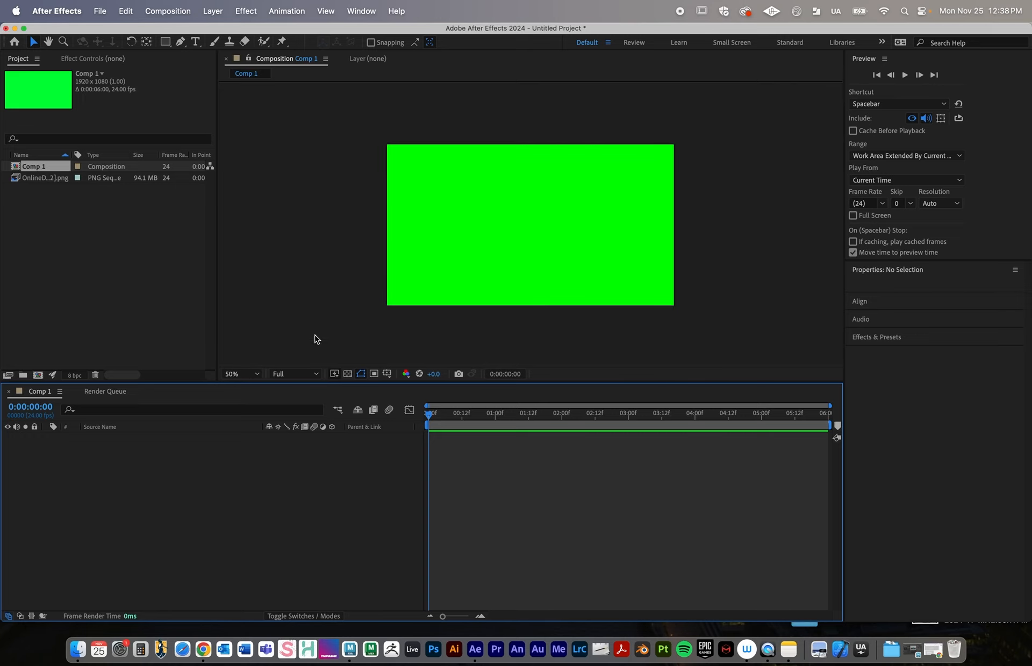
click(247, 371)
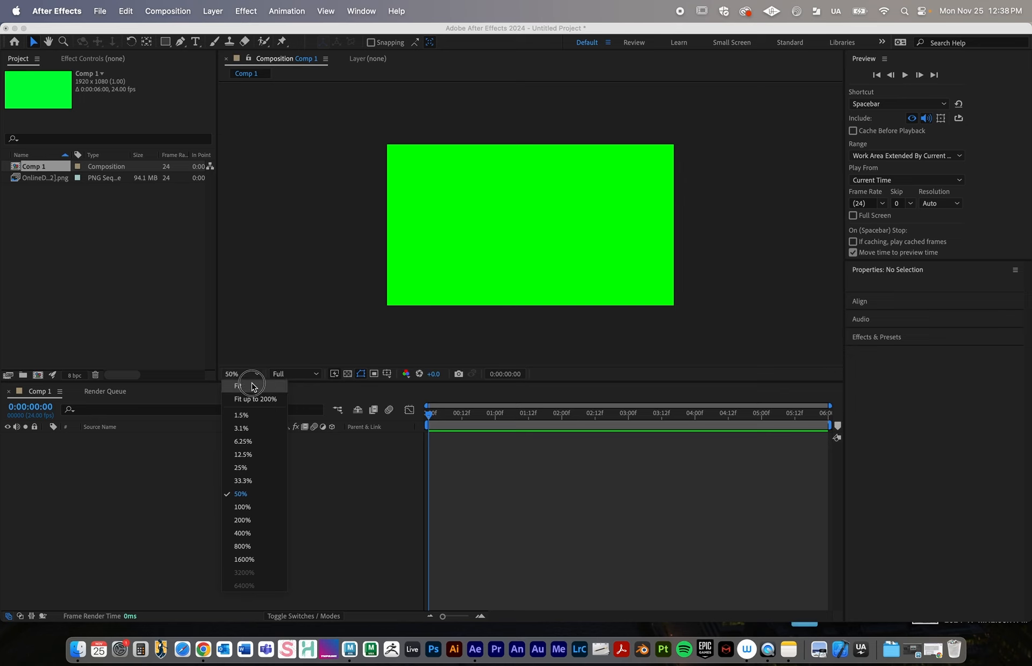
click(251, 395)
click(25, 179)
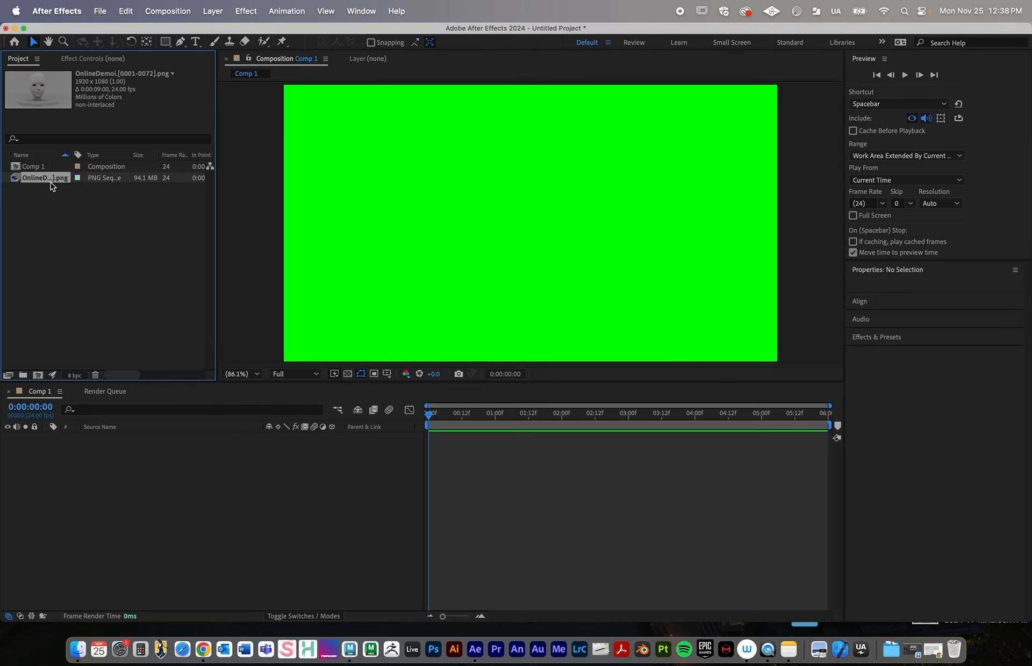
drag(47, 182, 154, 492)
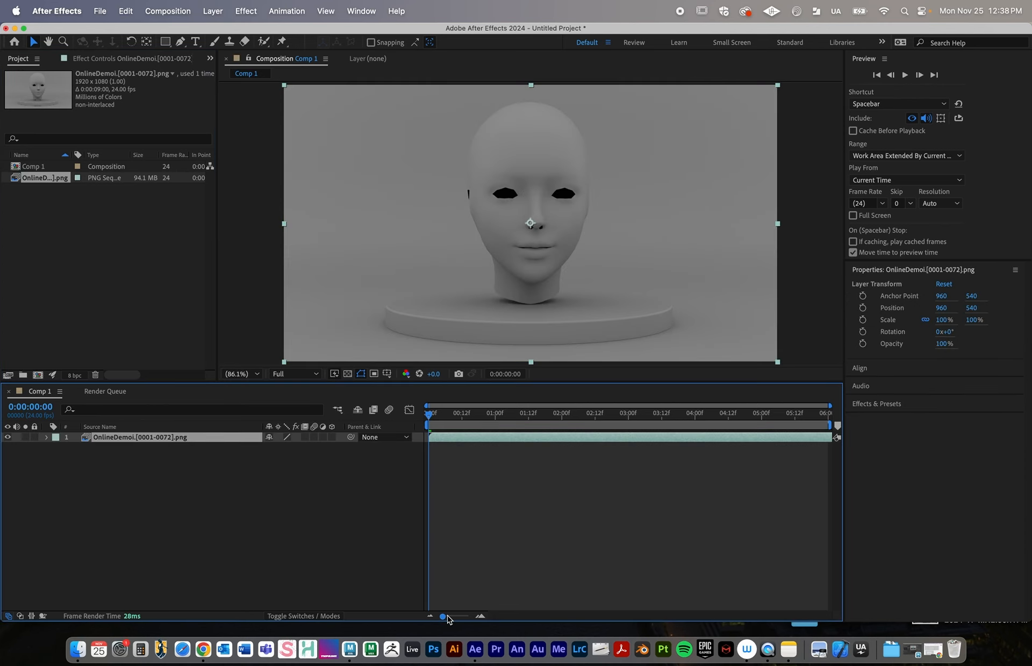
Preview the rotating head animation in Comp 1 and return the playhead to the first frame
drag(449, 417, 359, 426)
click(905, 75)
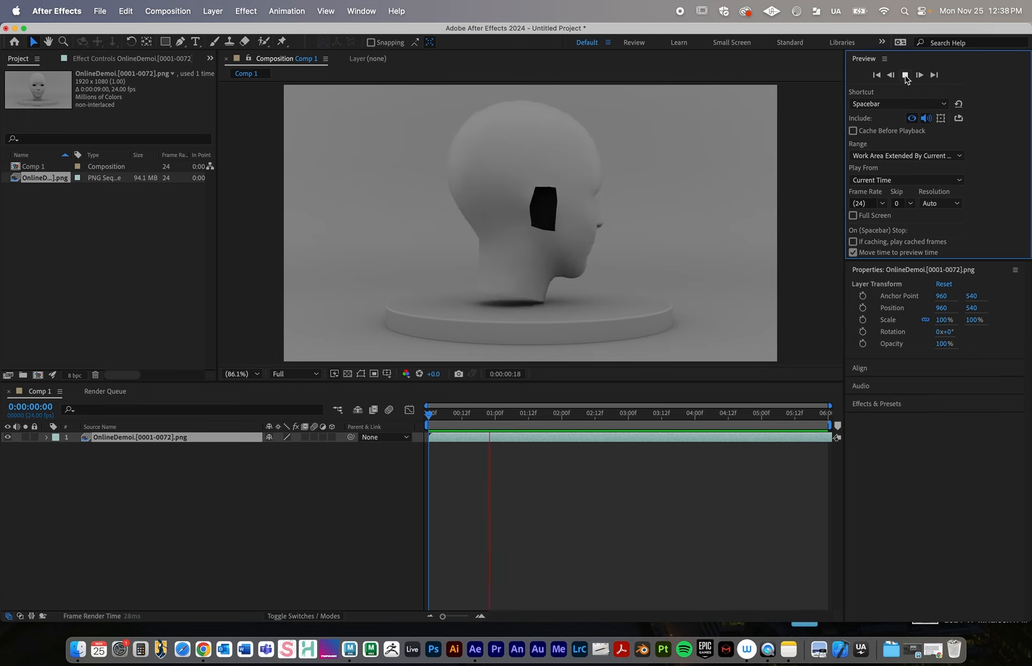
click(905, 78)
drag(511, 414, 391, 389)
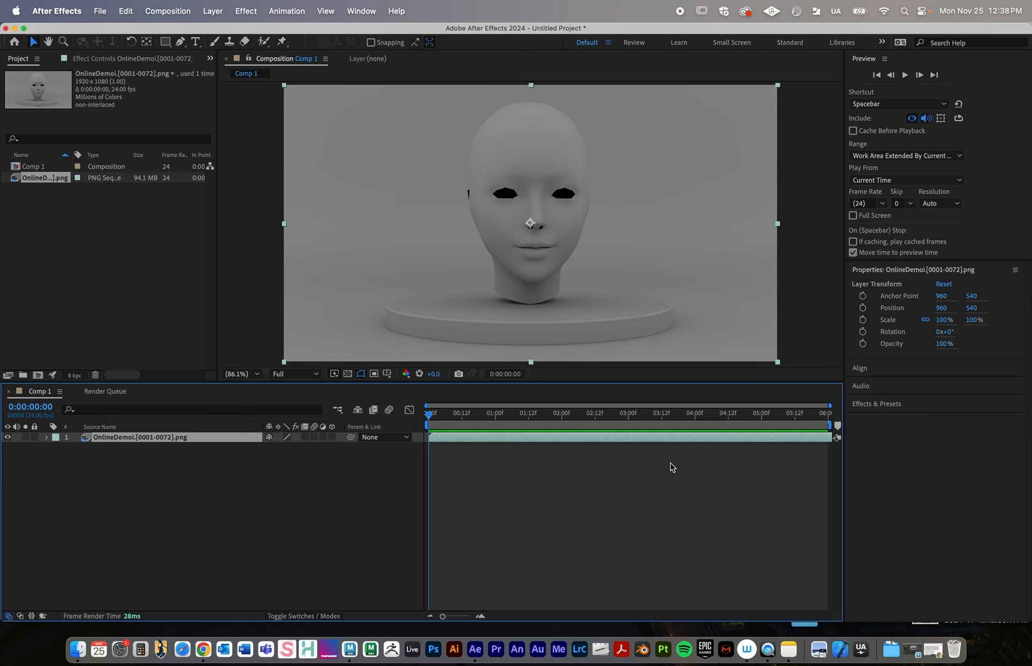
Set the duration of Comp 1 to 0:00:09:00
click(168, 11)
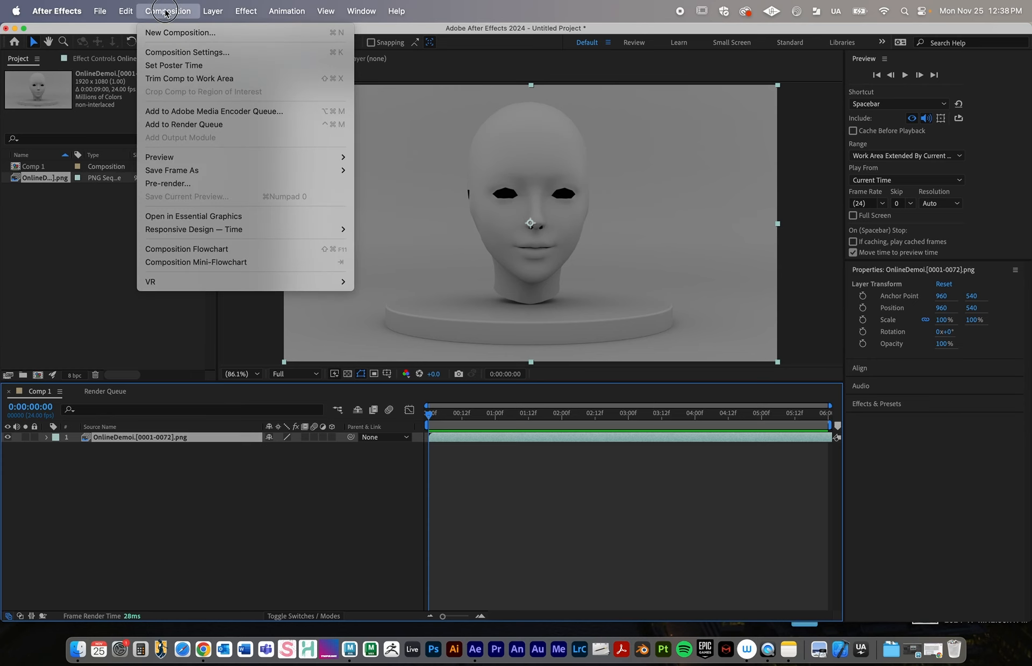
click(166, 51)
click(335, 321)
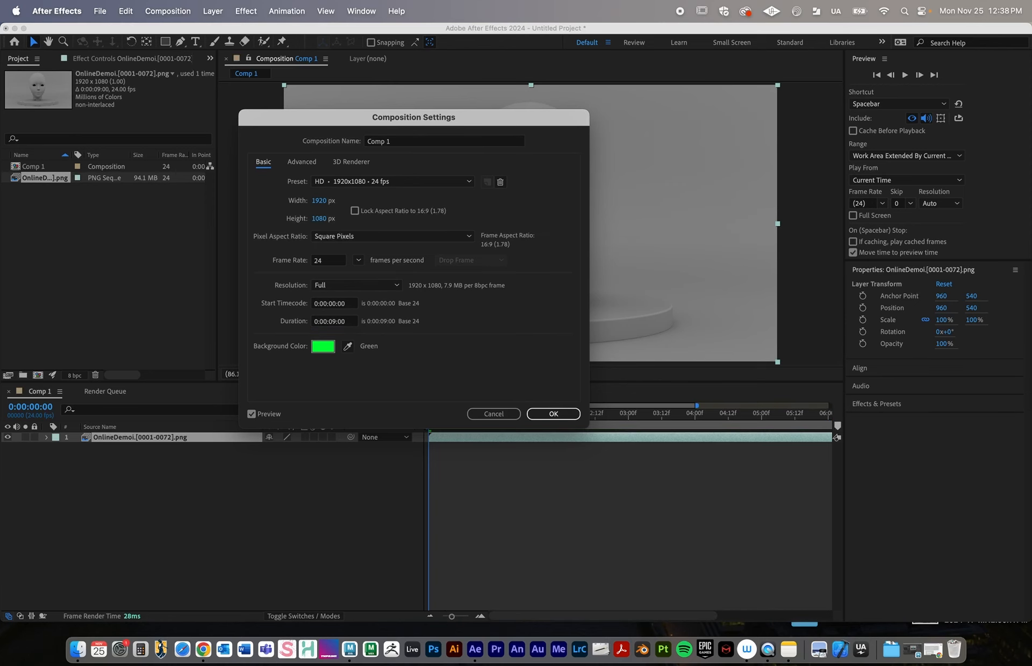
key(Return)
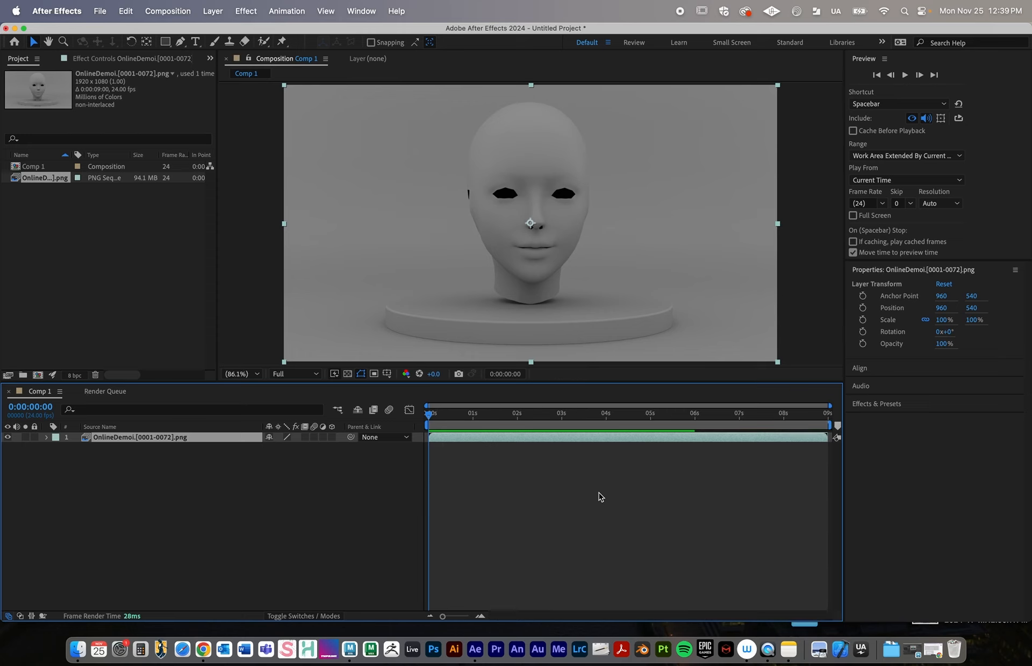
Play back the full nine-second composition to check the loops, and return the playhead to the start
mouse_move(778, 416)
mouse_down()
mouse_move(854, 420)
mouse_move(771, 423)
mouse_up()
click(904, 75)
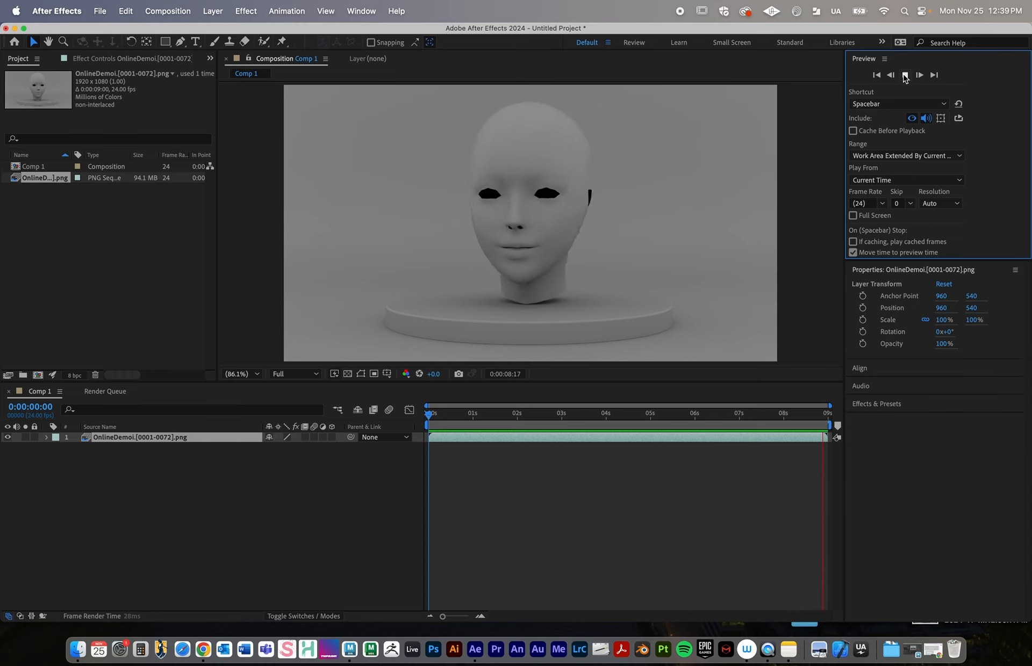
click(905, 76)
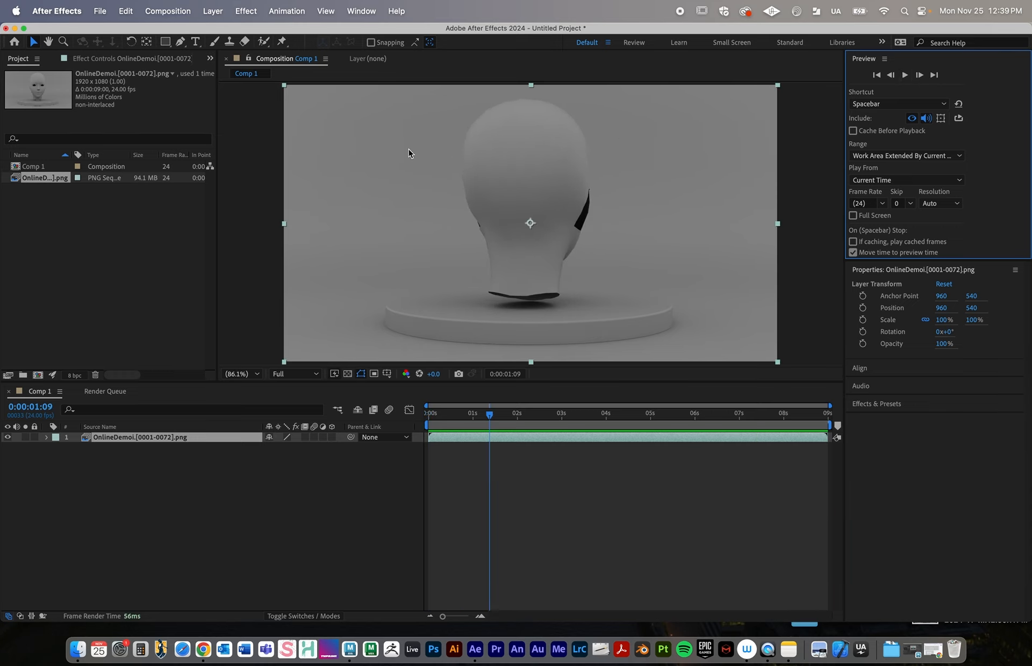
drag(474, 414, 404, 413)
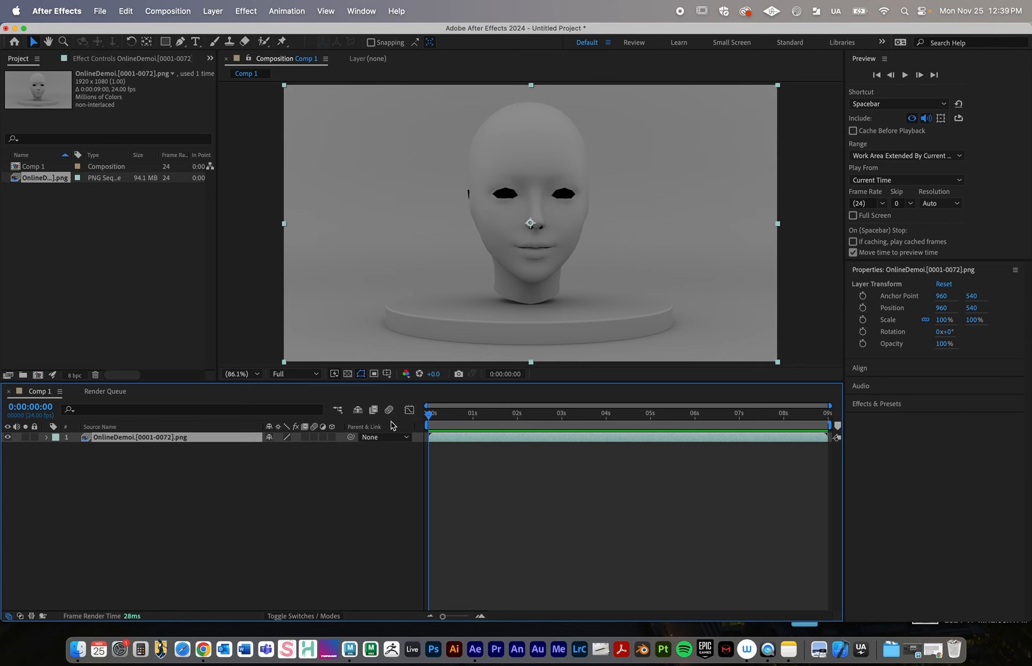
Apply the Levels color correction effect to the OnlineDemoi layer in Comp 1
click(155, 453)
click(146, 438)
click(246, 12)
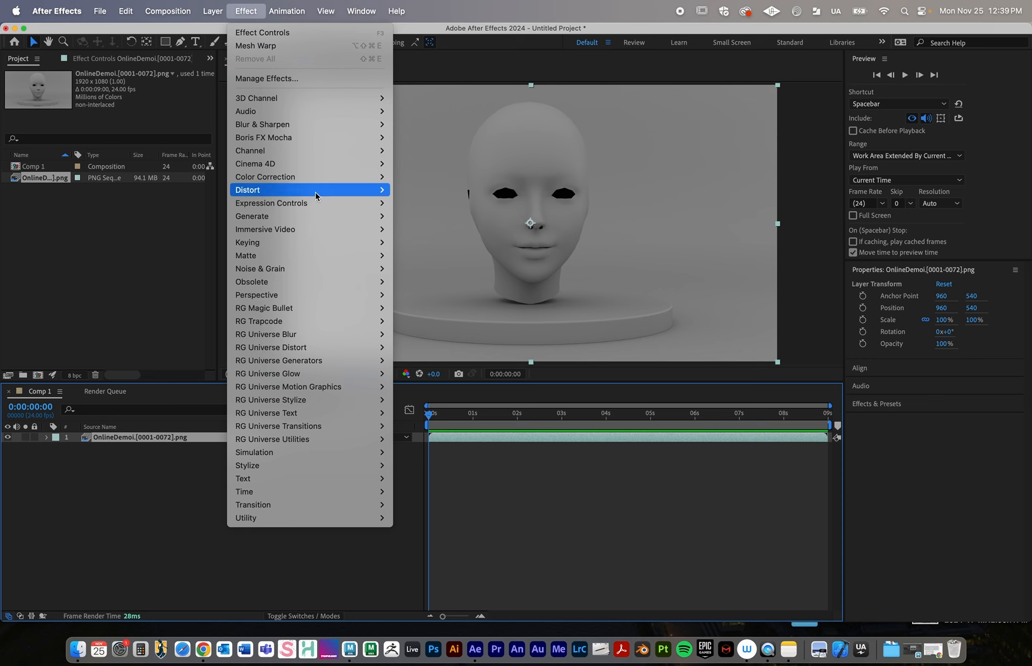
mouse_move(318, 192)
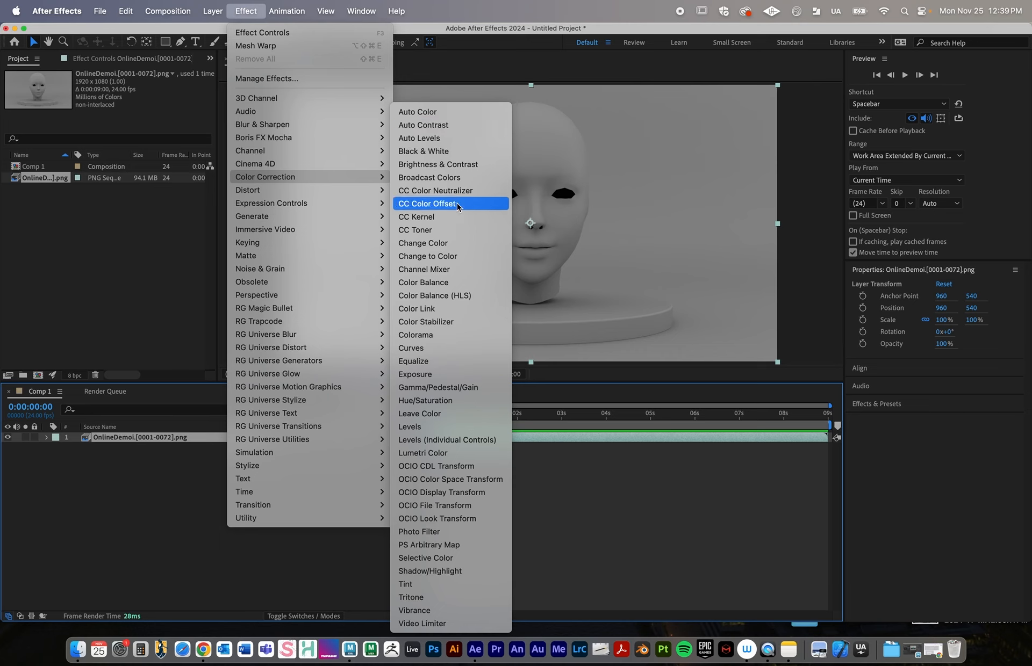
click(430, 432)
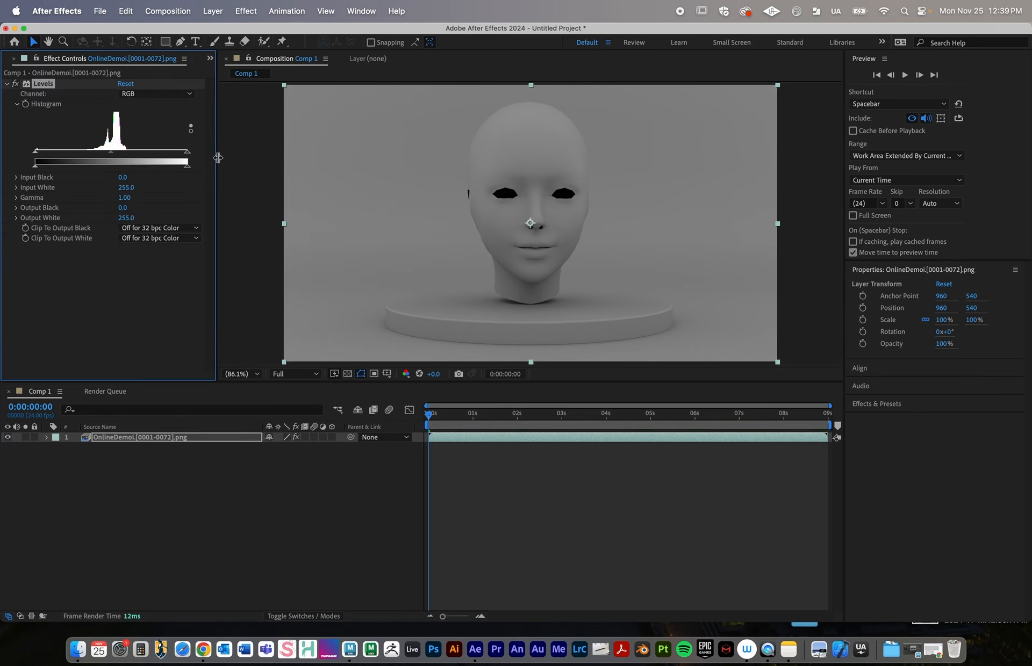
Brighten the layer with Levels, setting Input White to 209, Input Black to 17 and Gamma to about 1.14
drag(218, 157, 254, 157)
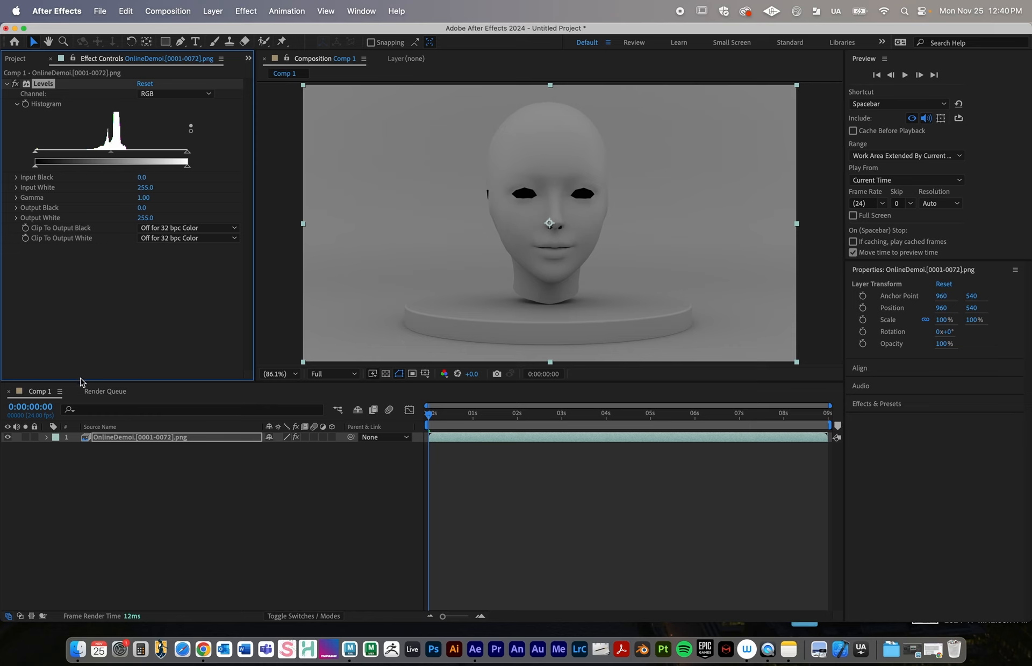
drag(81, 381, 80, 397)
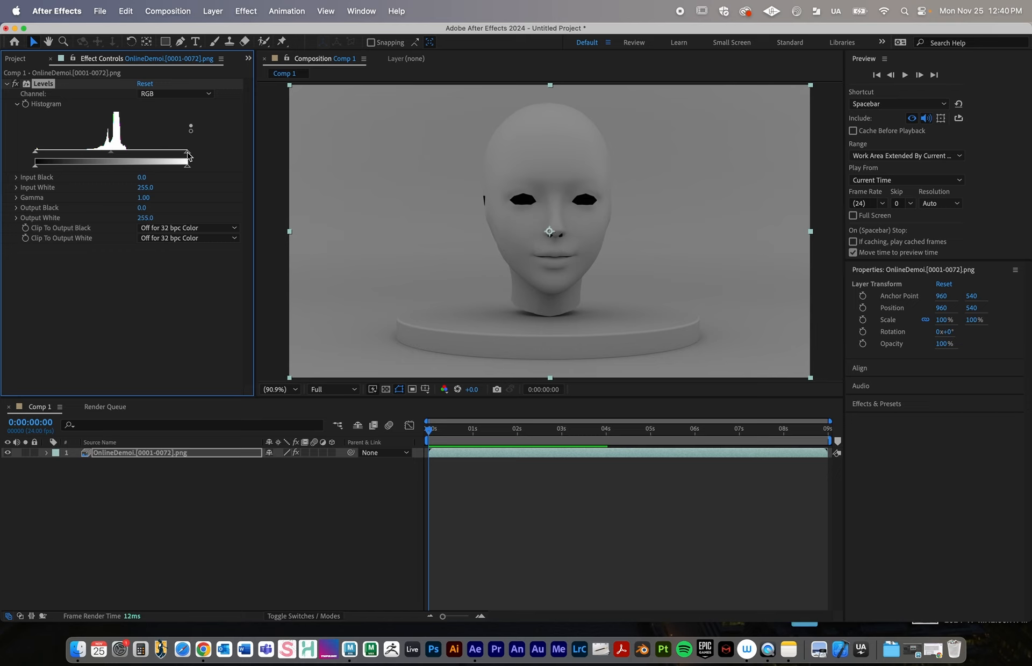
drag(187, 155, 162, 156)
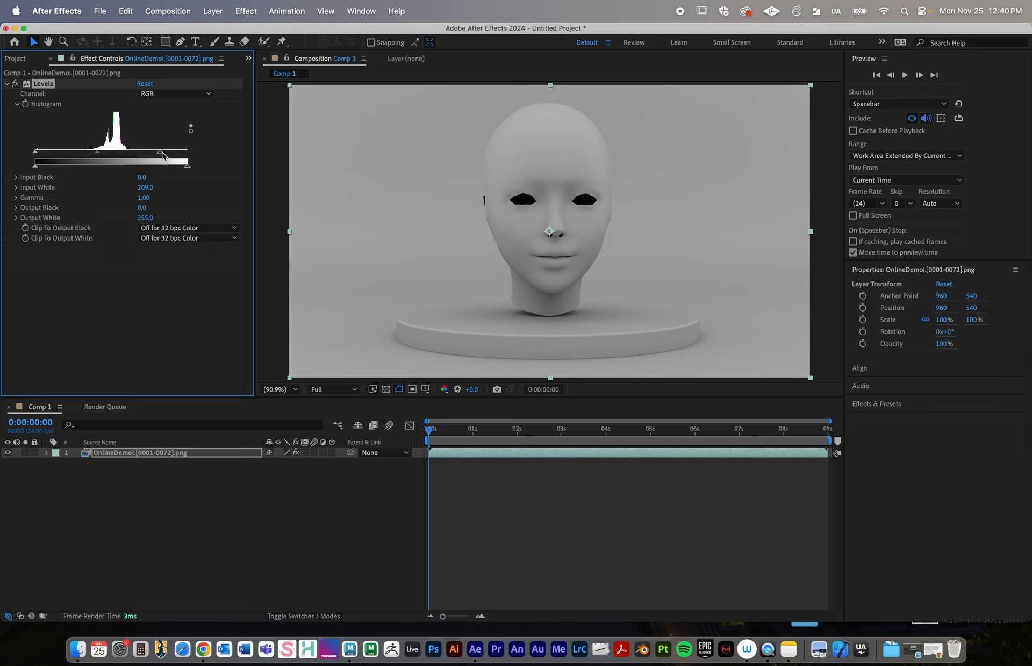
drag(36, 153, 45, 156)
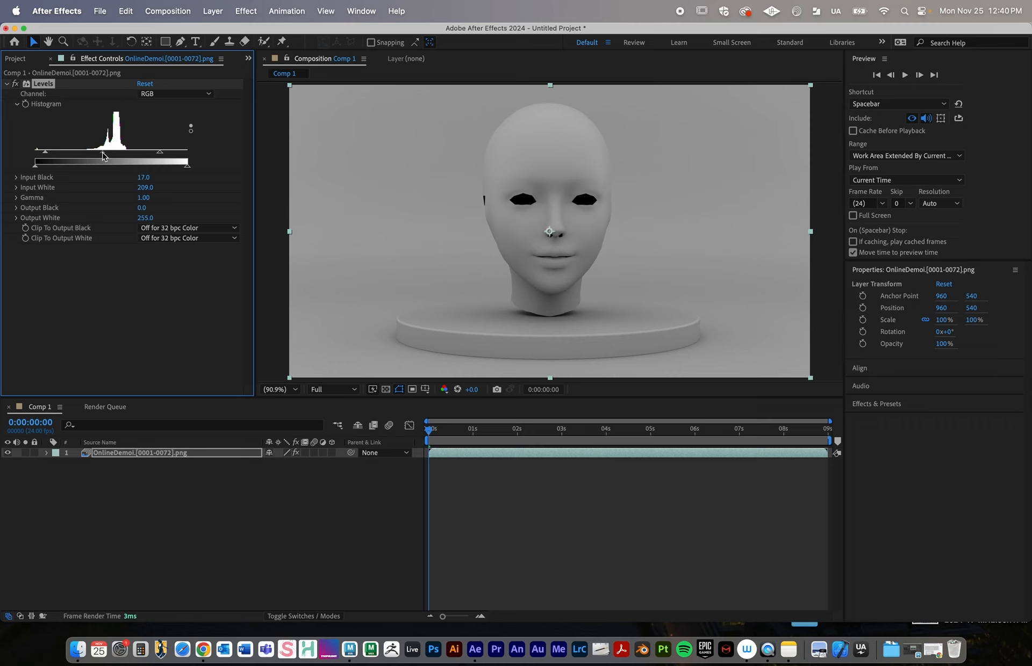
mouse_move(103, 156)
mouse_down()
mouse_move(78, 156)
mouse_move(124, 156)
mouse_move(96, 157)
mouse_up()
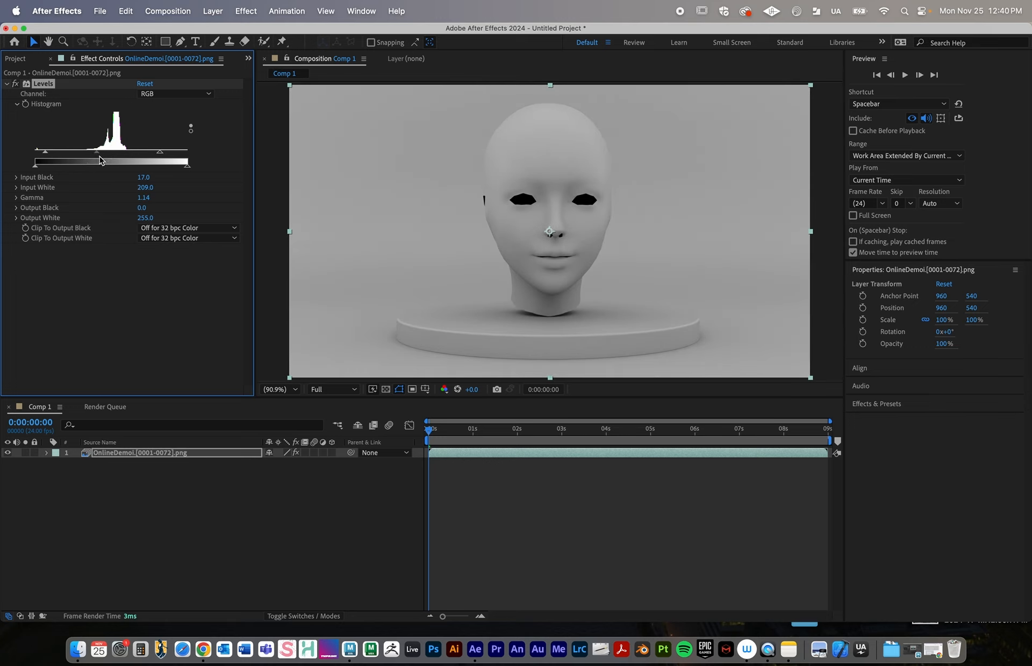
Toggle the Levels effect off and on to compare the image before and after, leaving it enabled with its controls collapsed
click(15, 84)
click(15, 84)
click(15, 84)
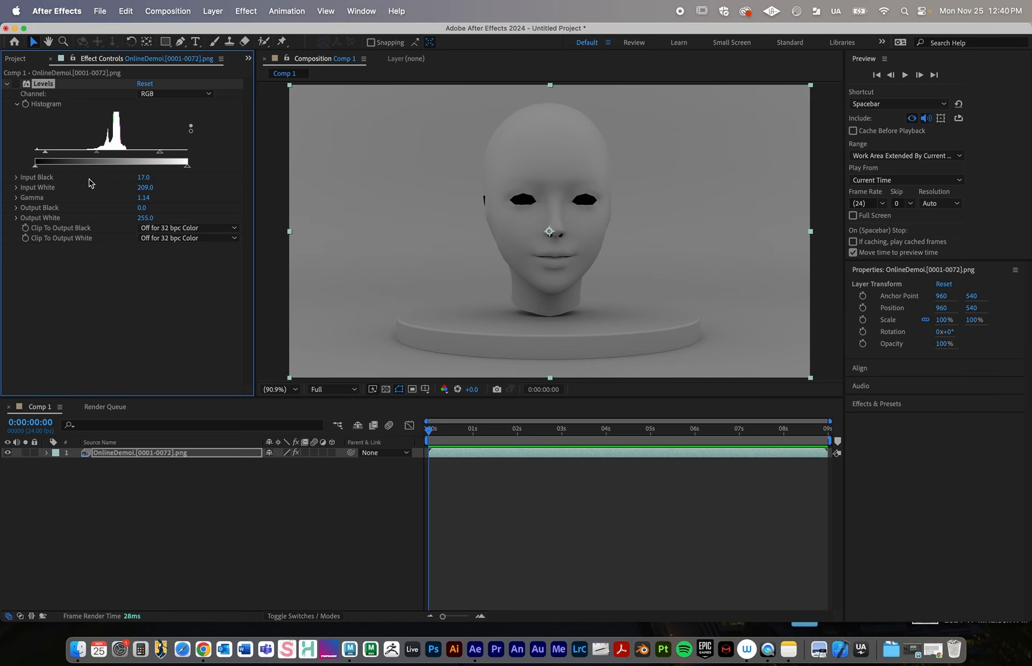
click(7, 85)
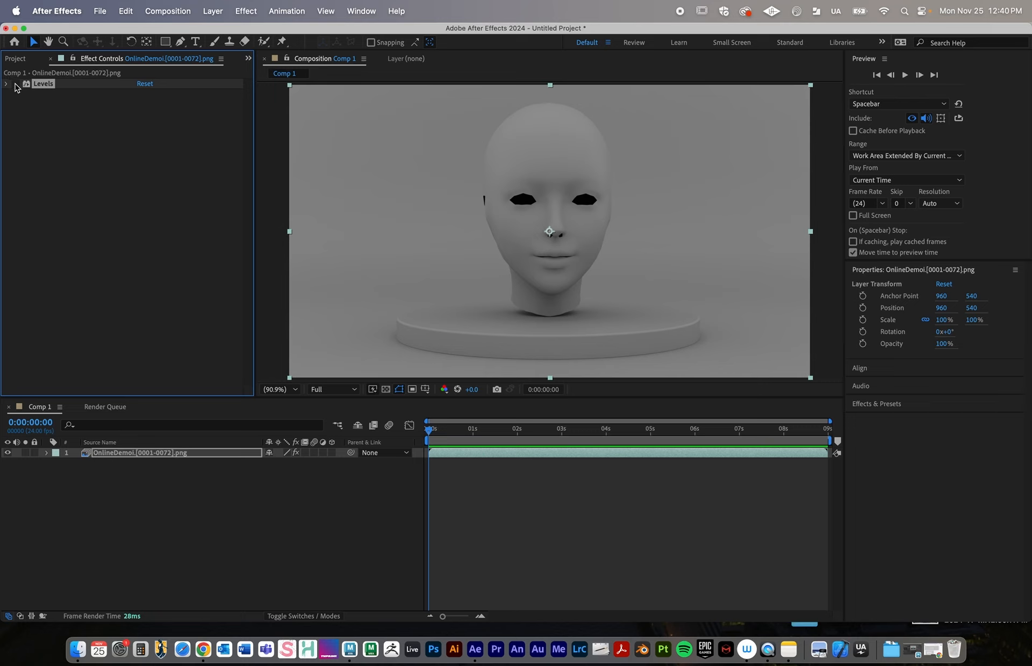
click(15, 84)
click(15, 84)
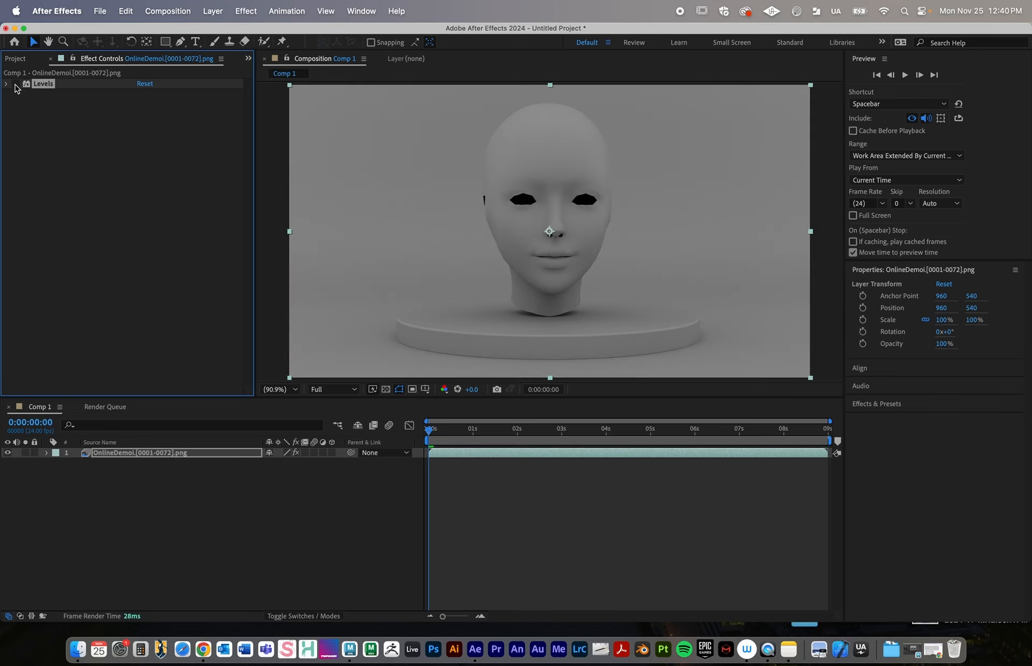
click(15, 84)
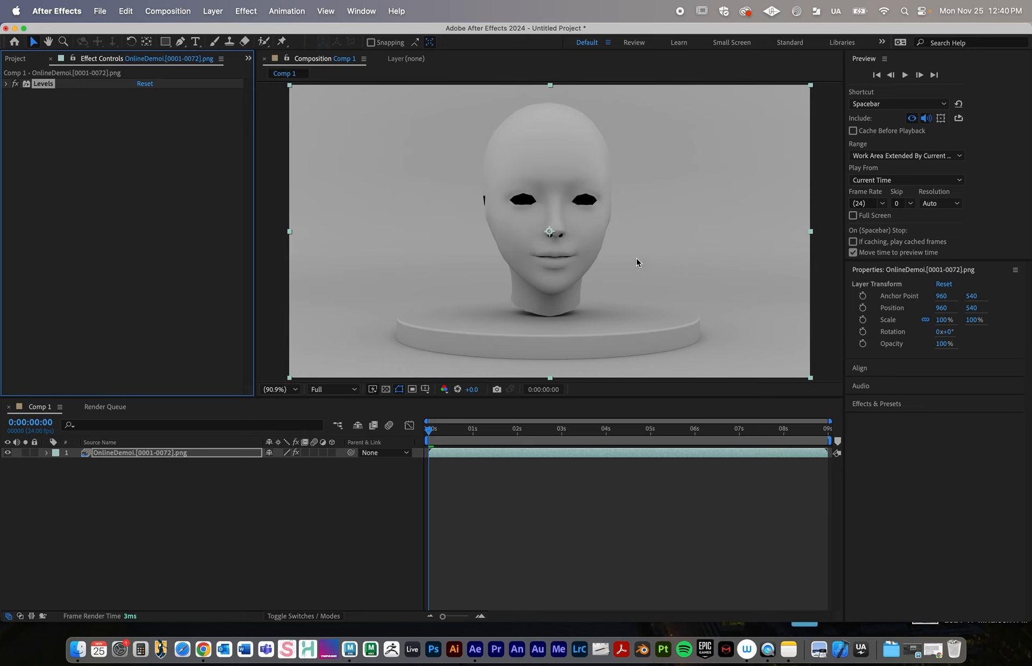
Set the project's color bit depth to 16 bits per channel
click(13, 59)
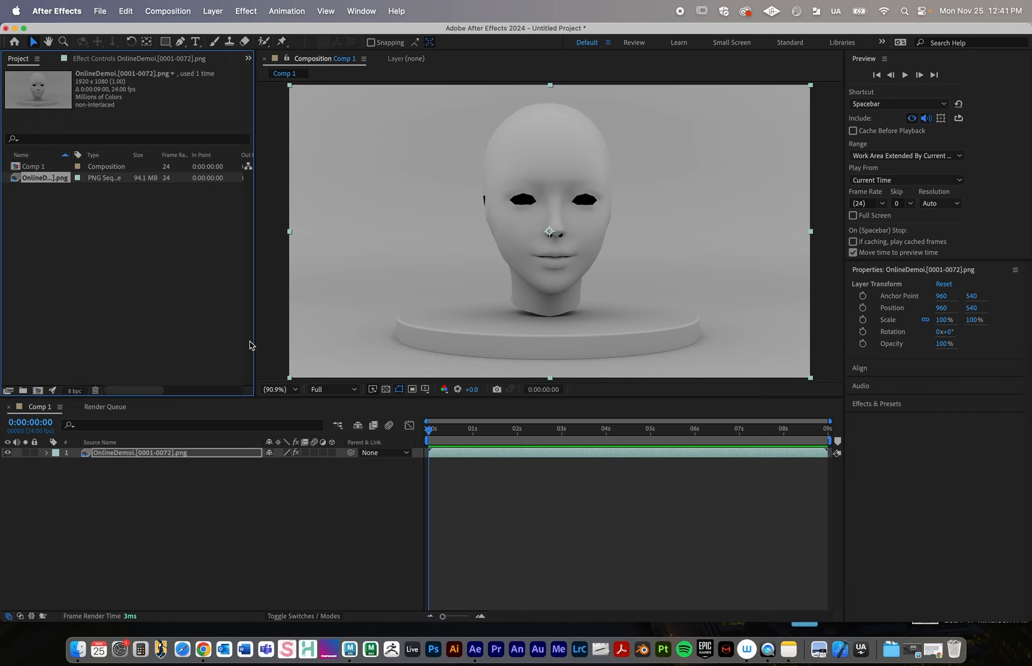
click(80, 391)
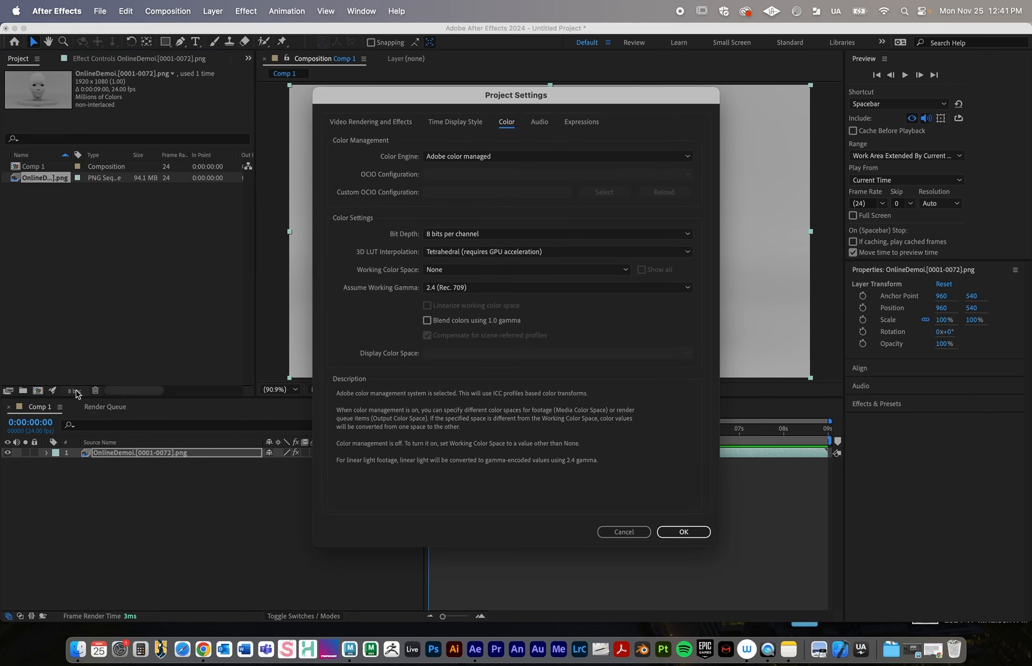
click(456, 234)
click(457, 260)
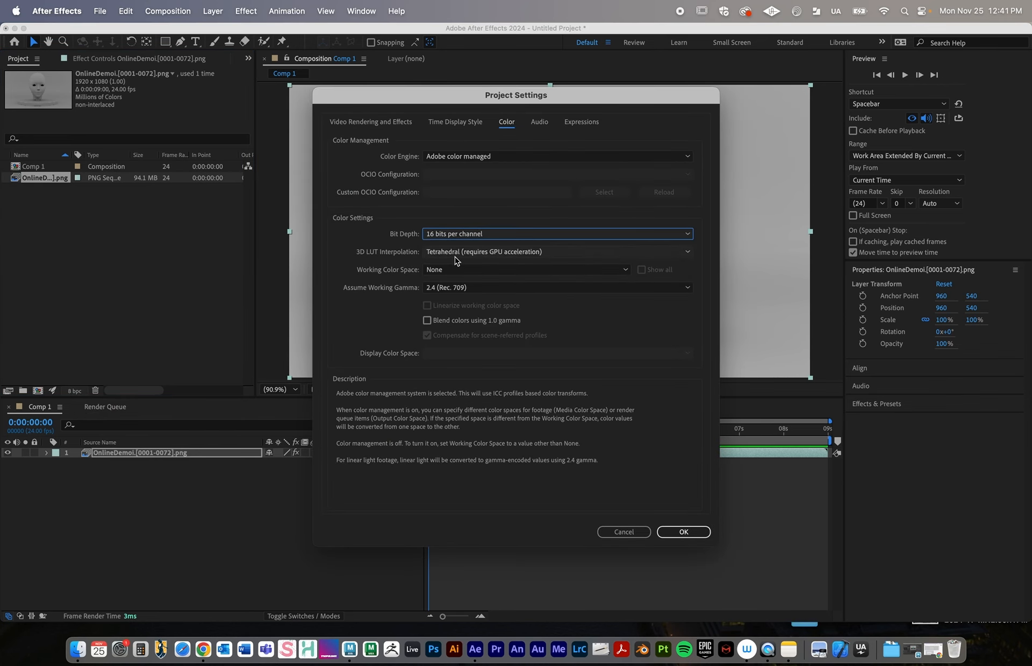
click(682, 532)
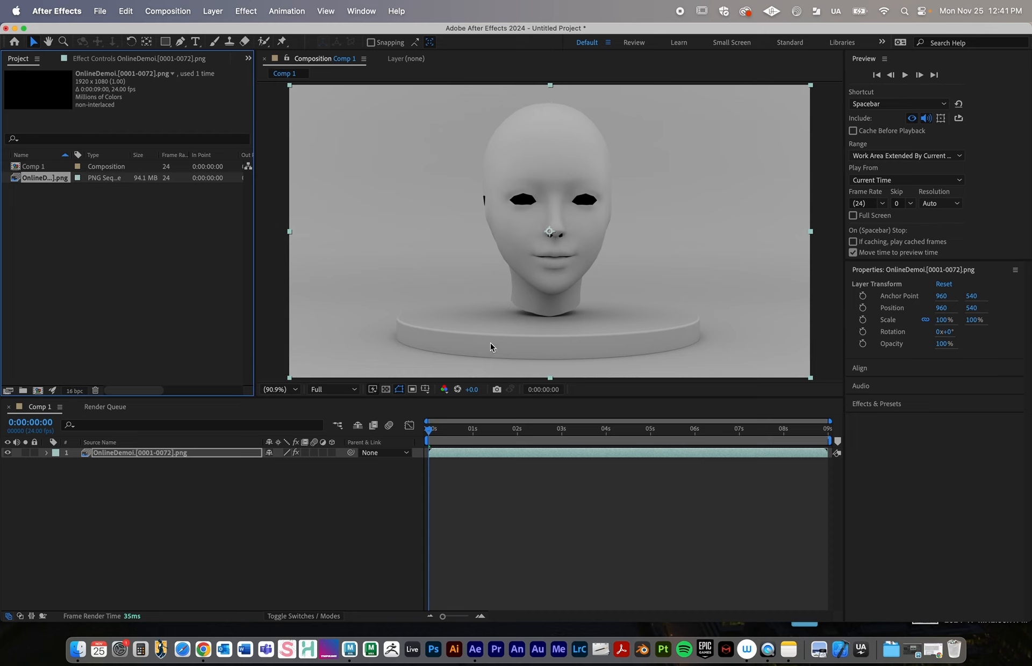
Add the selected OnlineDemoi sequence to the render queue and set its output file to OnlineDemoi_RENDER.mp4 on the Desktop
click(173, 7)
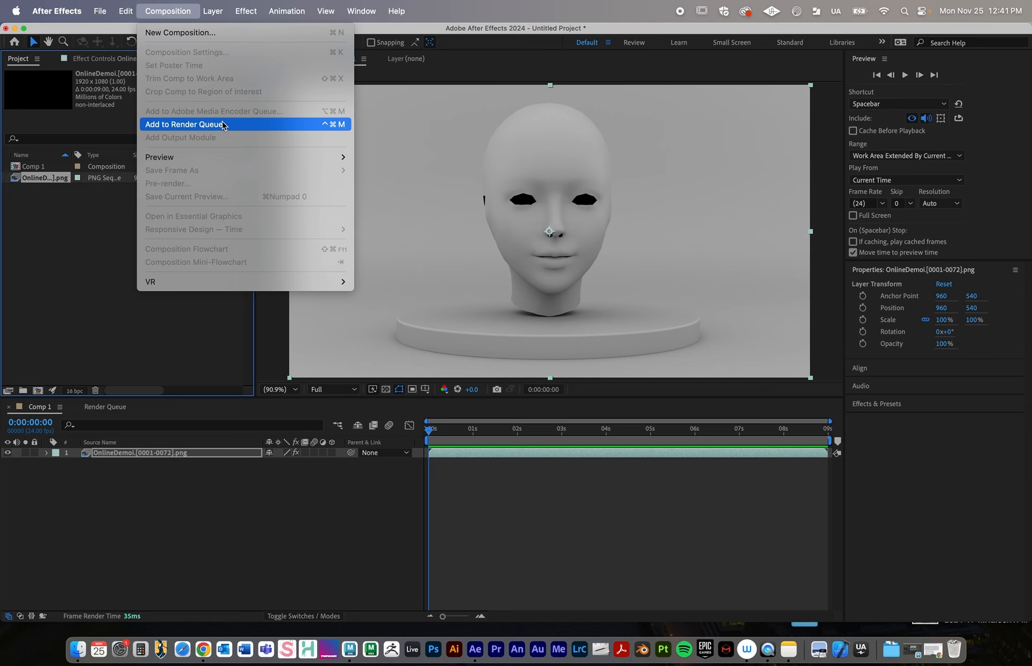
click(191, 121)
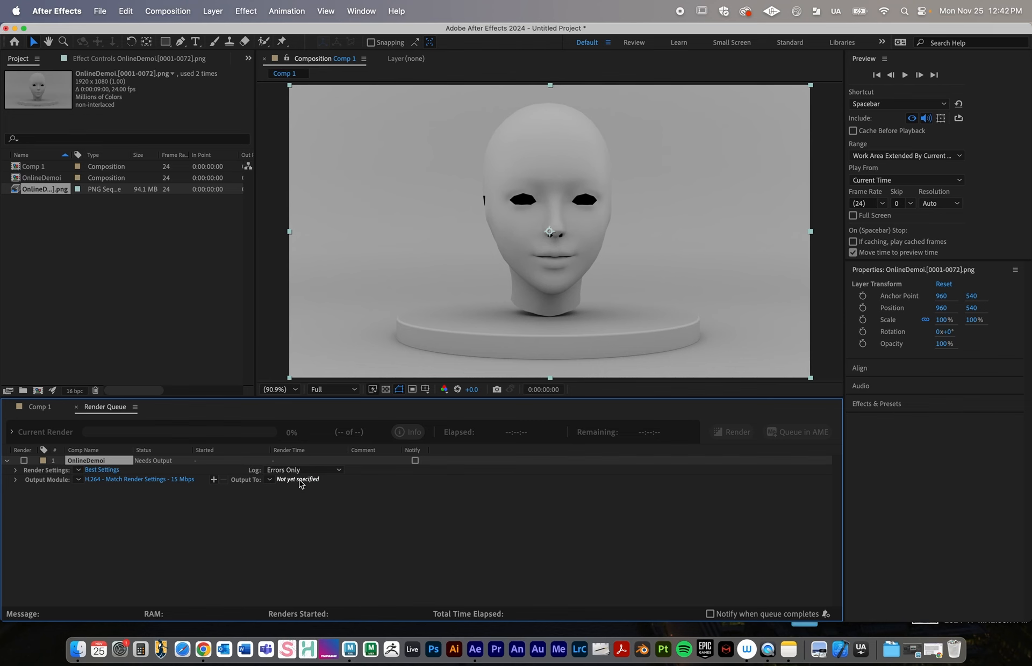
click(299, 479)
click(322, 207)
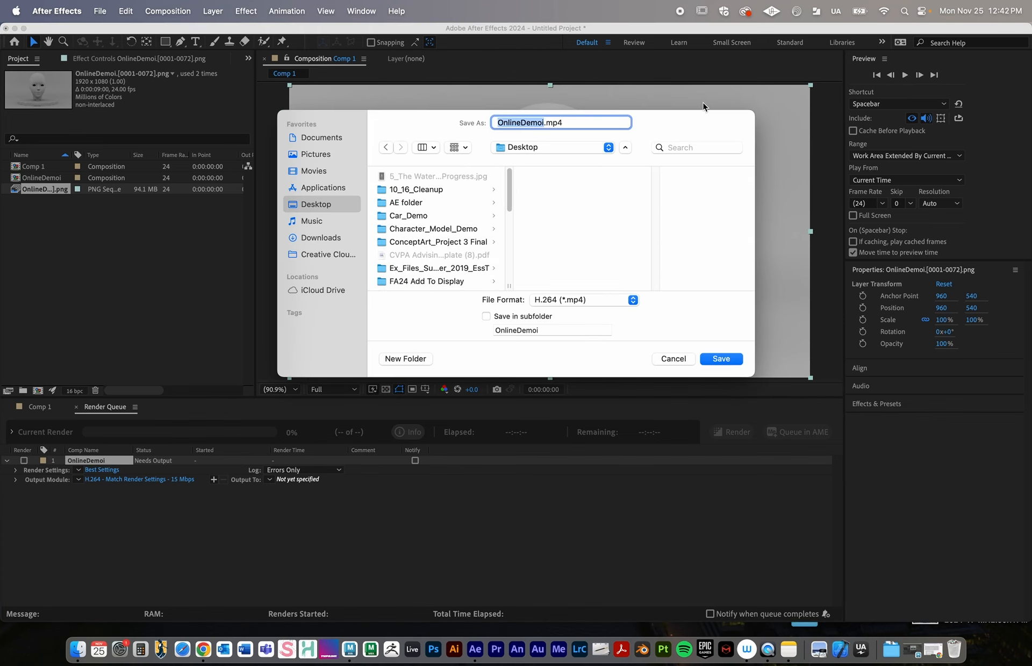
click(544, 123)
text(_RENDER)
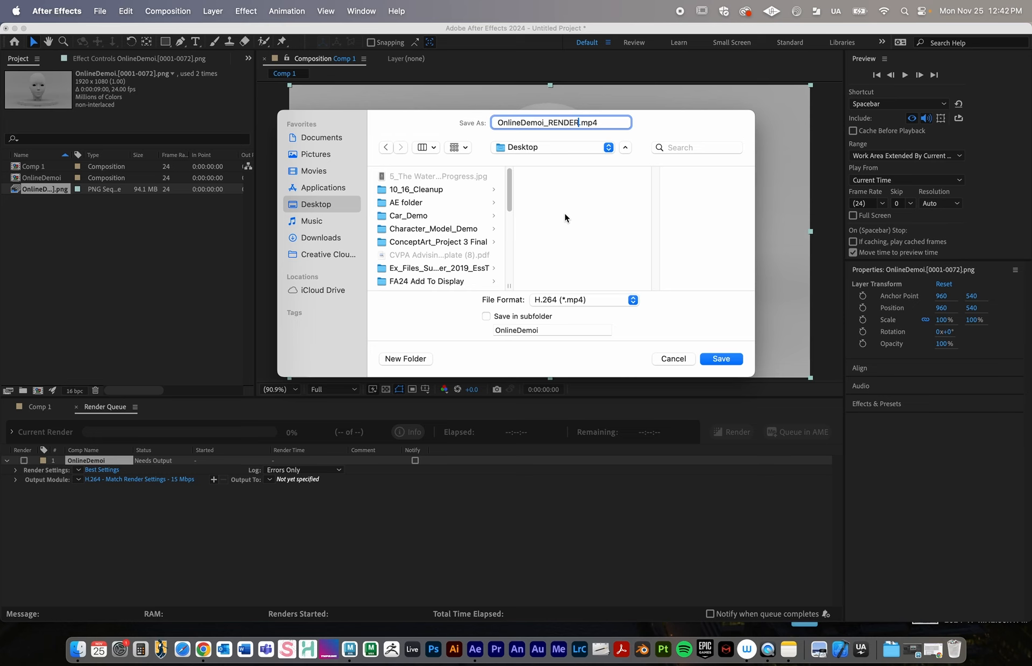
key(Return)
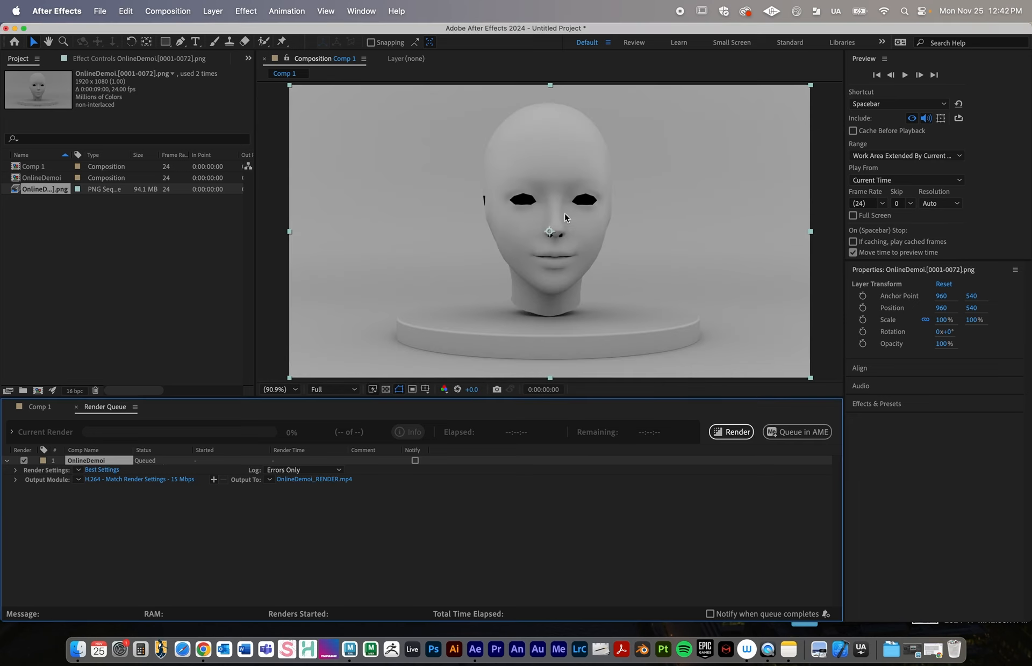
Check and accept the H.264 output module and its format options, and render the queued OnlineDemoi item
click(123, 482)
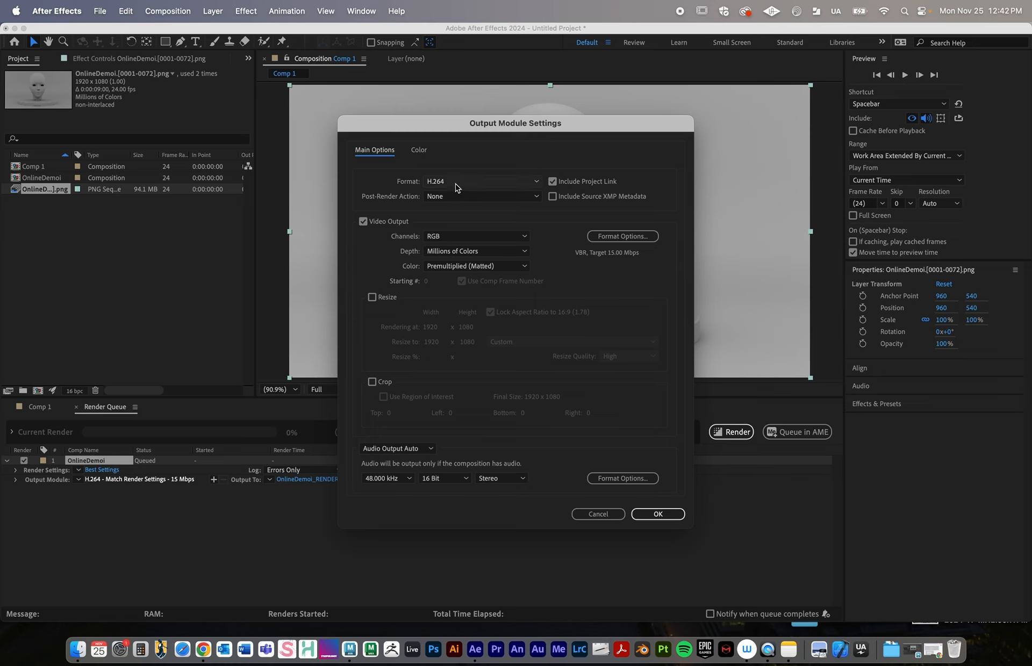
click(612, 237)
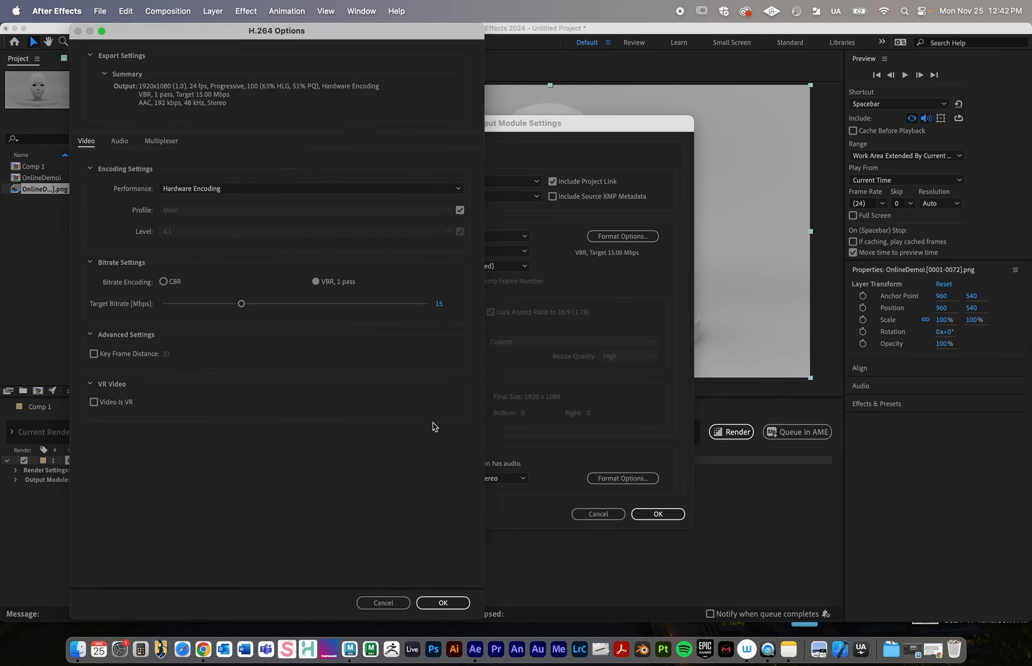
click(443, 602)
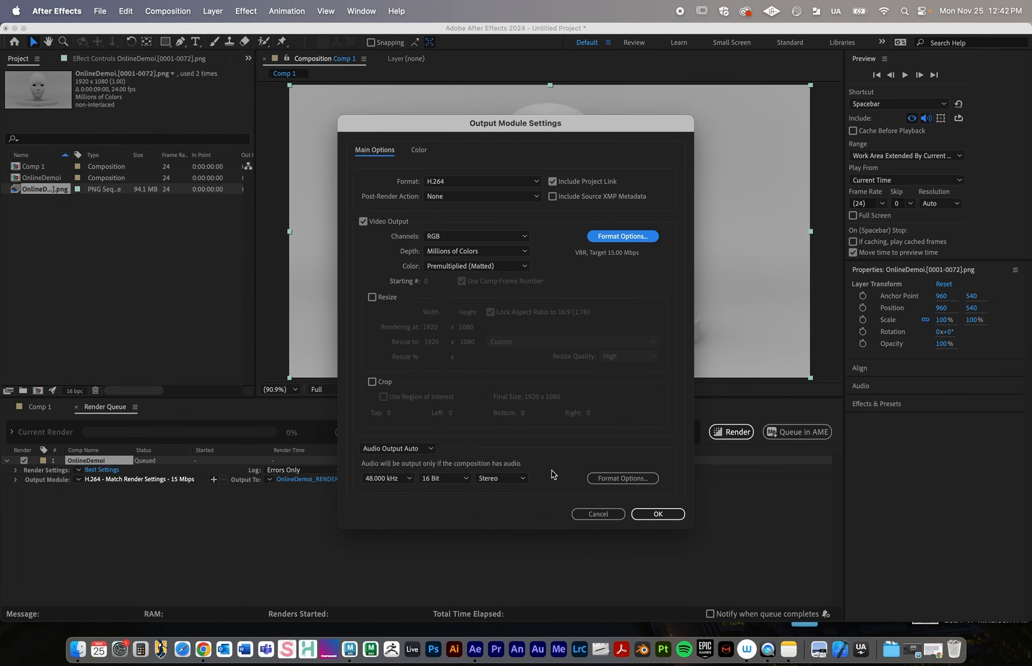
click(658, 517)
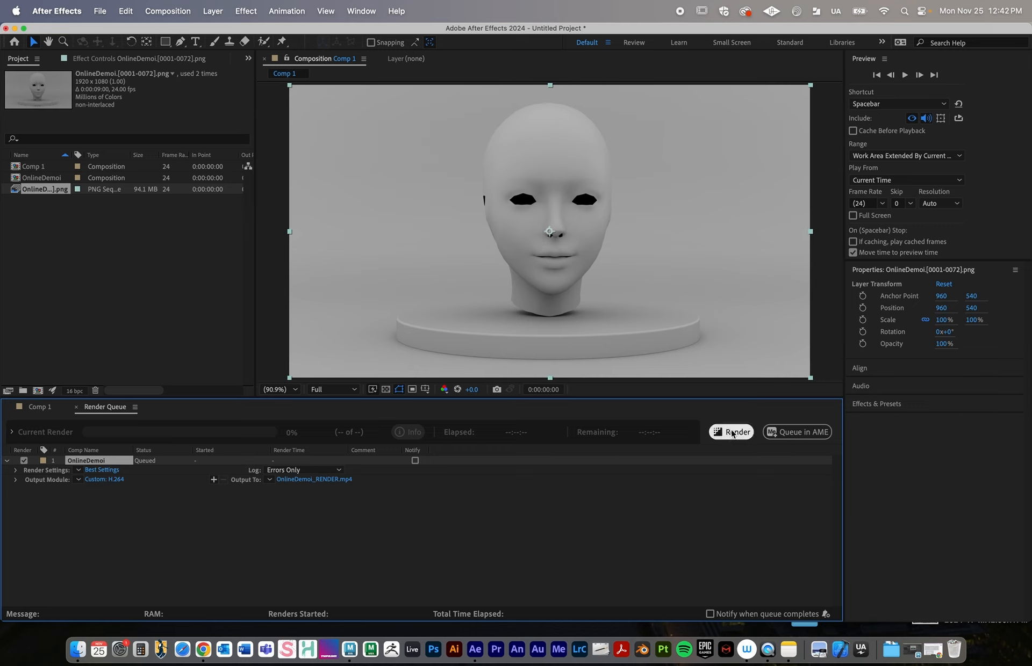
click(731, 433)
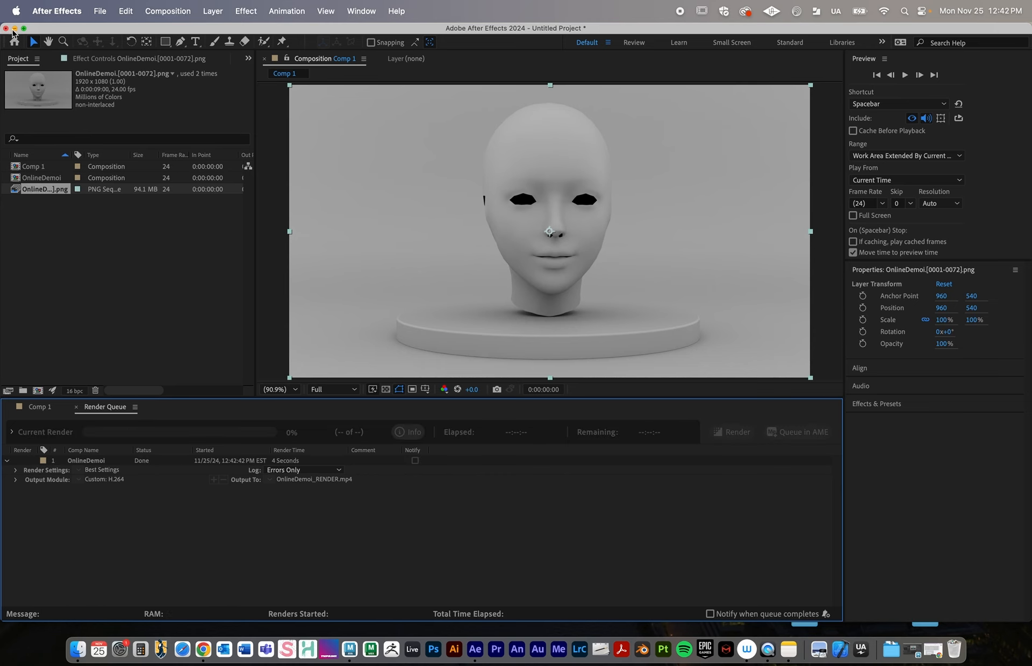
Open OnlineDemoi_RENDER.mp4 from the Desktop in QuickTime Player, shrink its window and play the rendered turntable
click(14, 29)
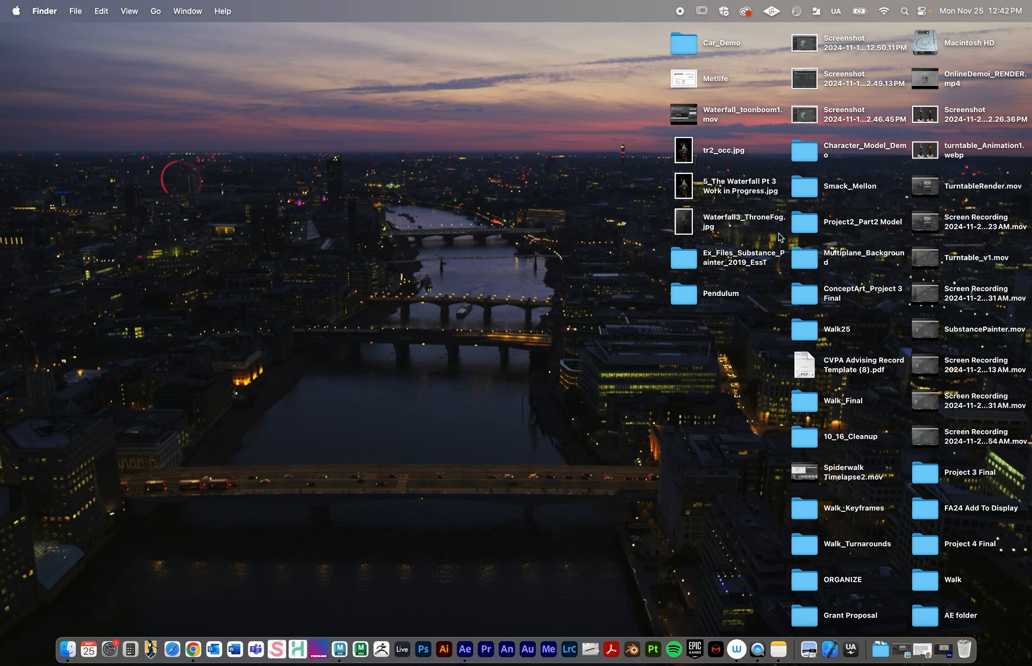
right_click(930, 76)
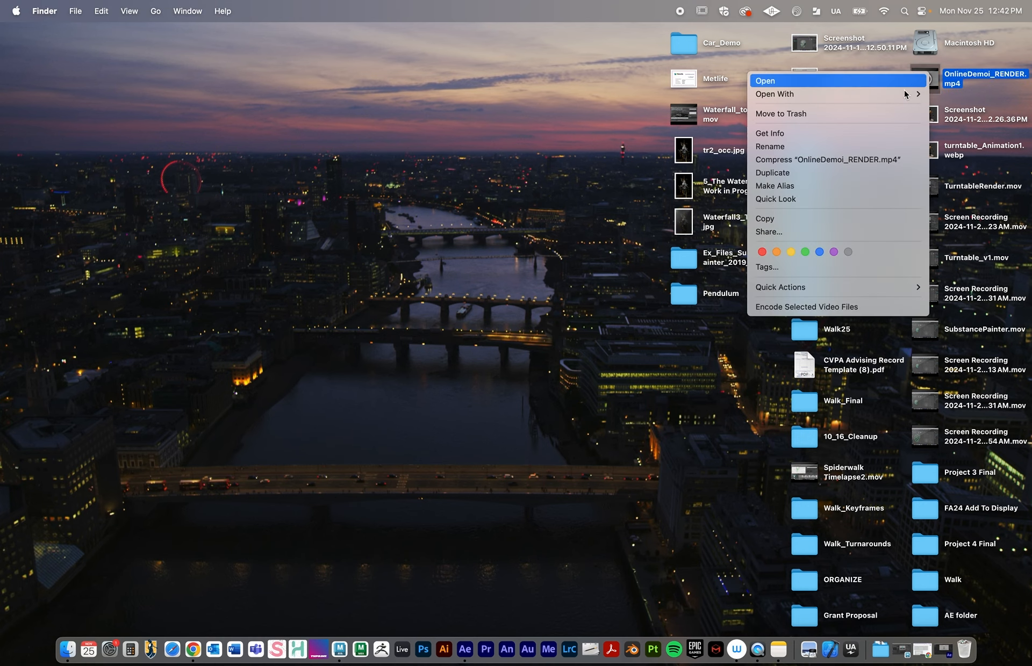
mouse_move(906, 95)
click(682, 97)
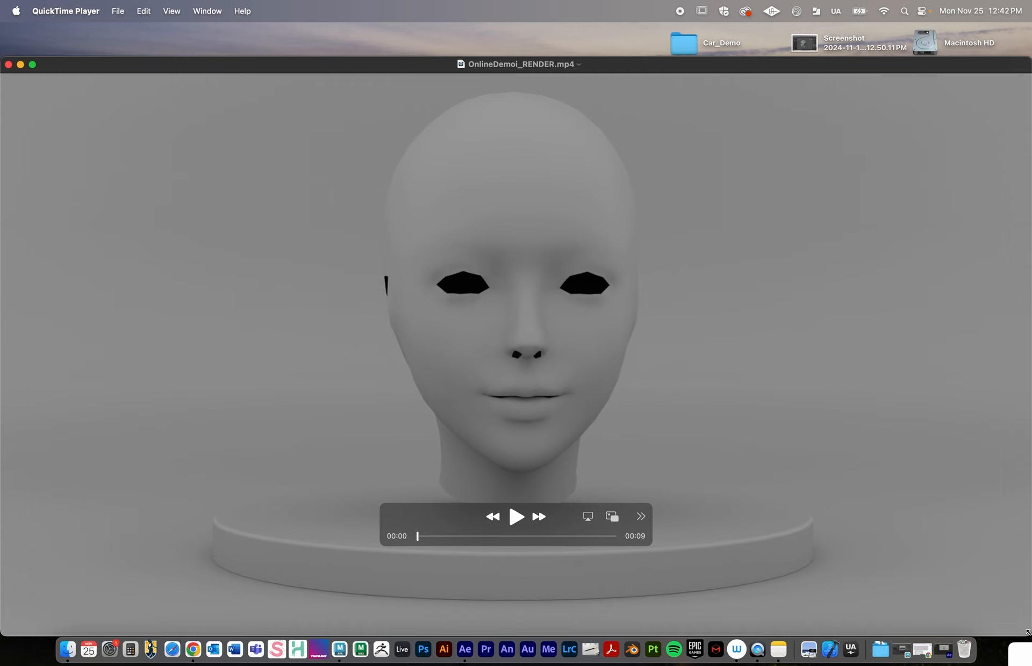
drag(1028, 634, 681, 420)
click(317, 333)
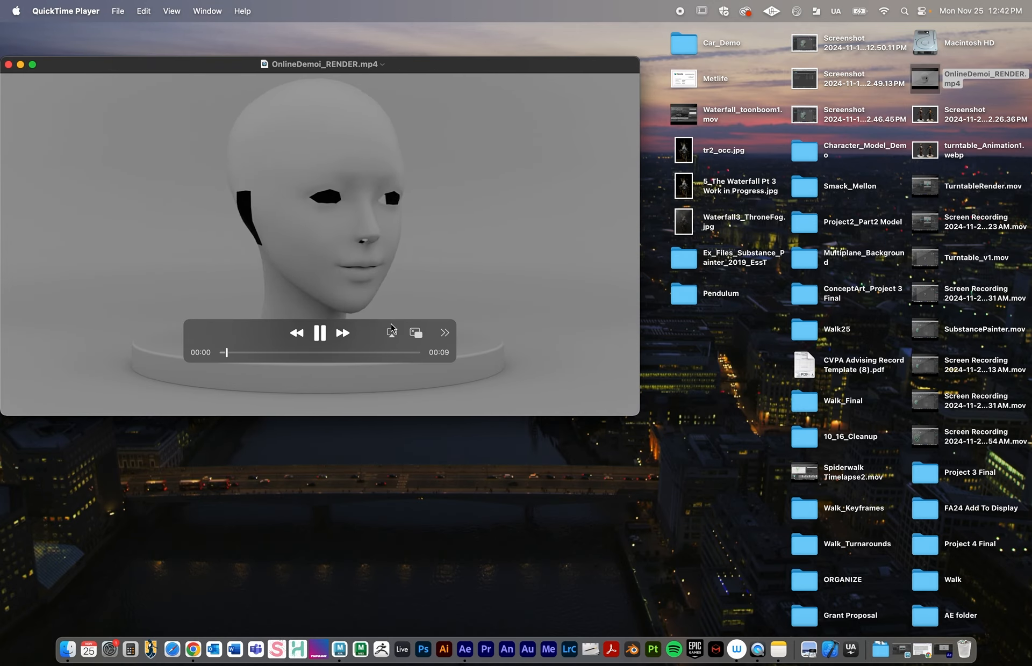
drag(366, 336, 575, 89)
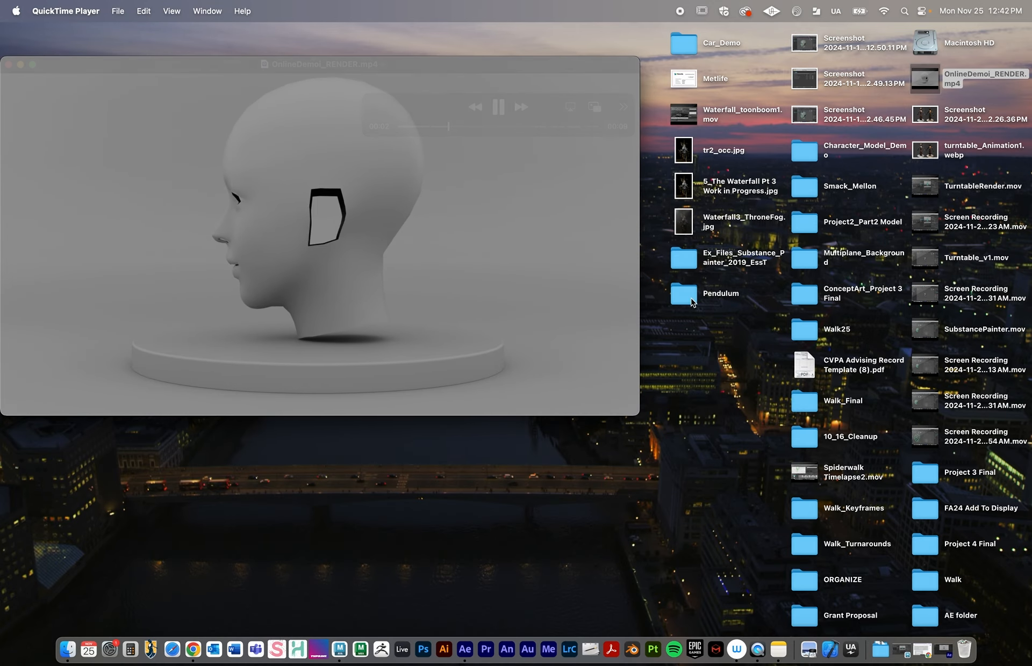